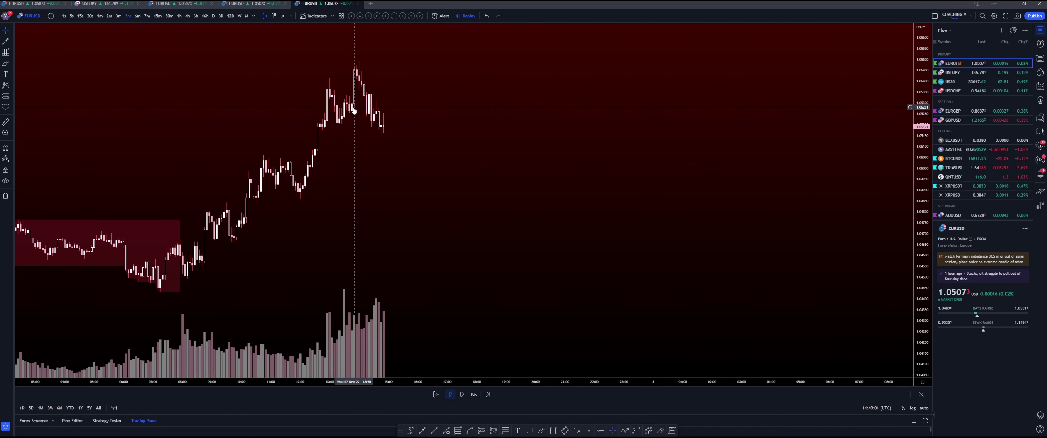
Draw a horizontal trend line from the swing high at about 14:00 out past midnight and apply the SWH template.
key(alt+t)
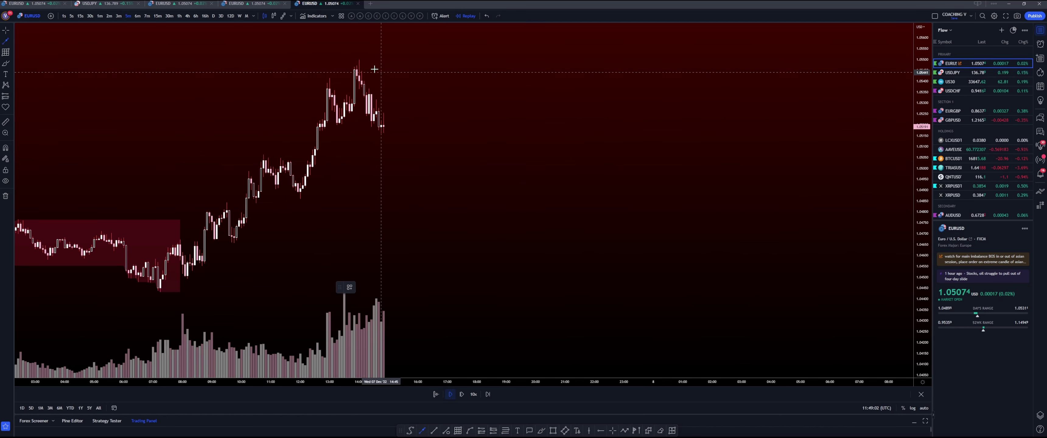
drag(359, 59, 708, 59)
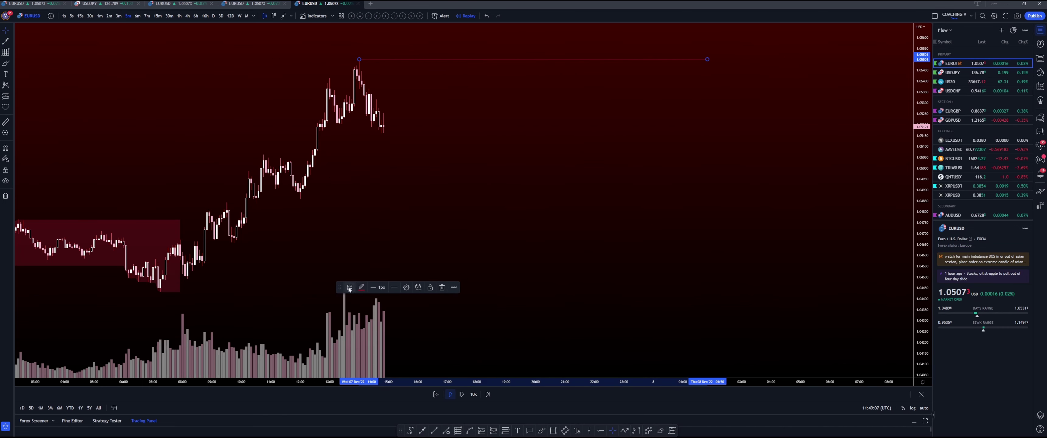
click(349, 287)
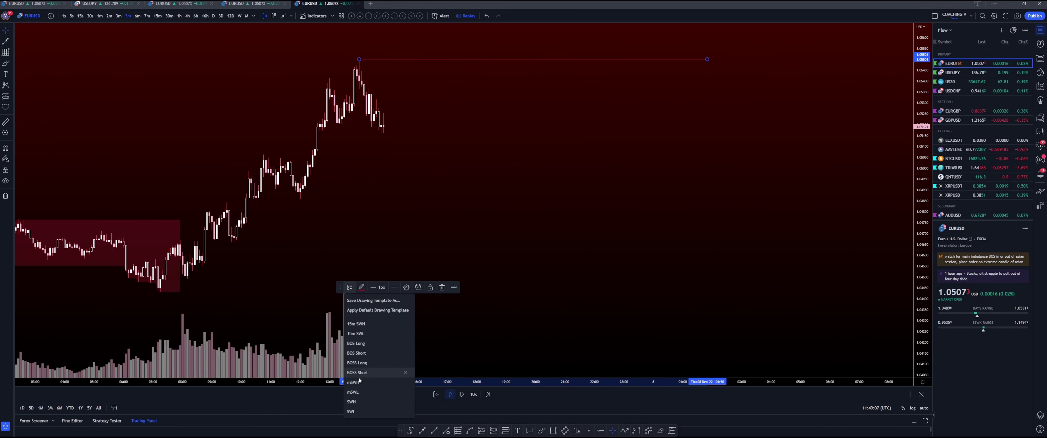
click(352, 402)
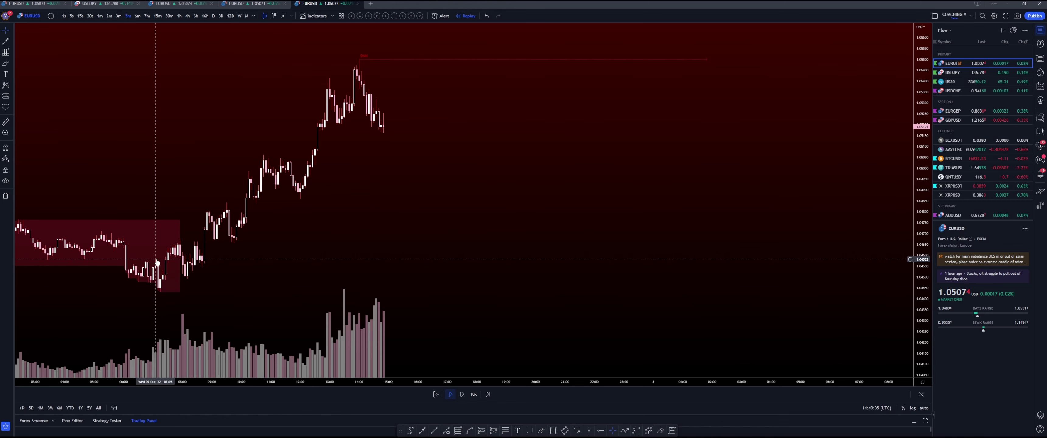
Draw a horizontal trend line from the swing low at about 07:10 to about 21:40 and apply the SWL template.
key(alt+t)
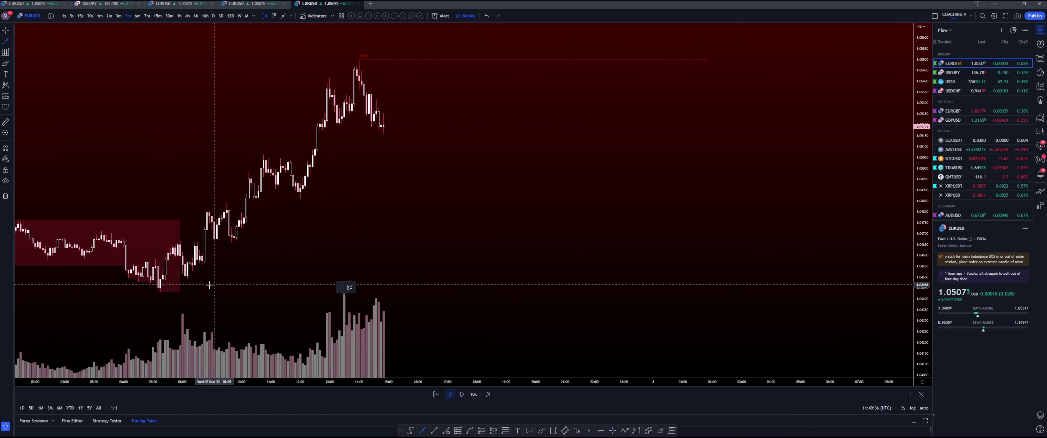
drag(158, 292, 585, 292)
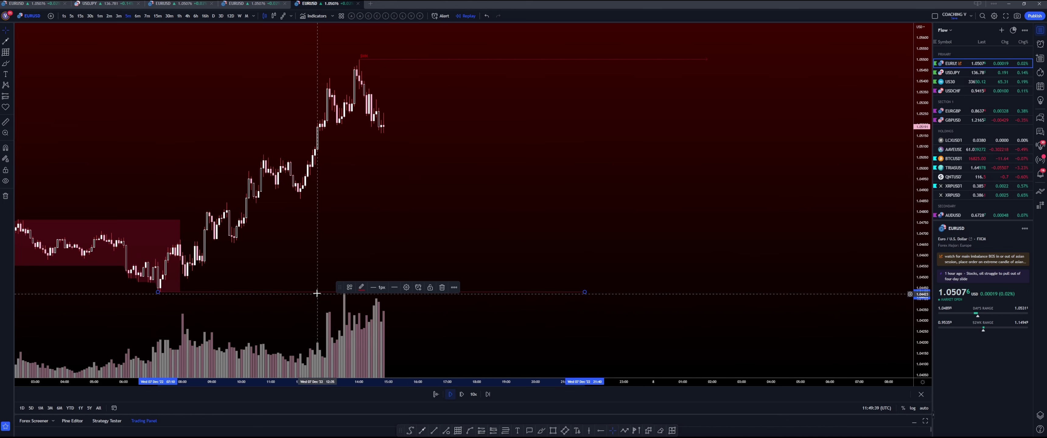
click(350, 288)
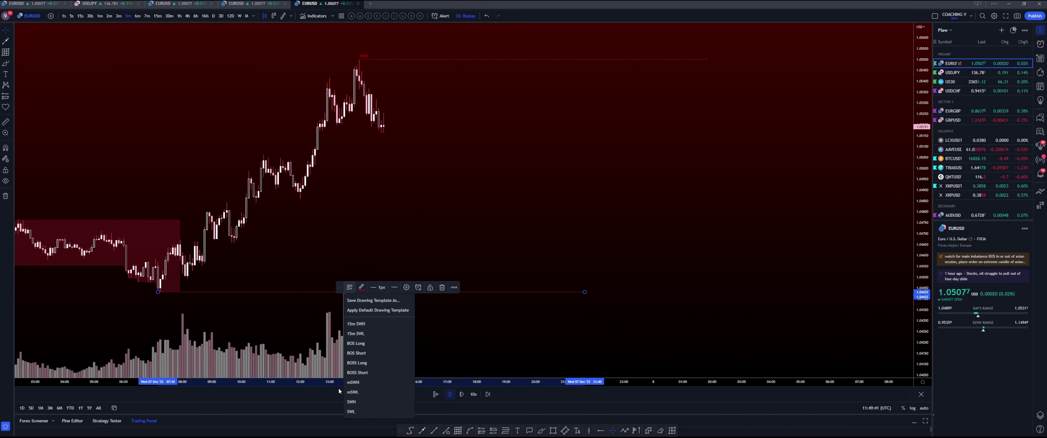
click(352, 412)
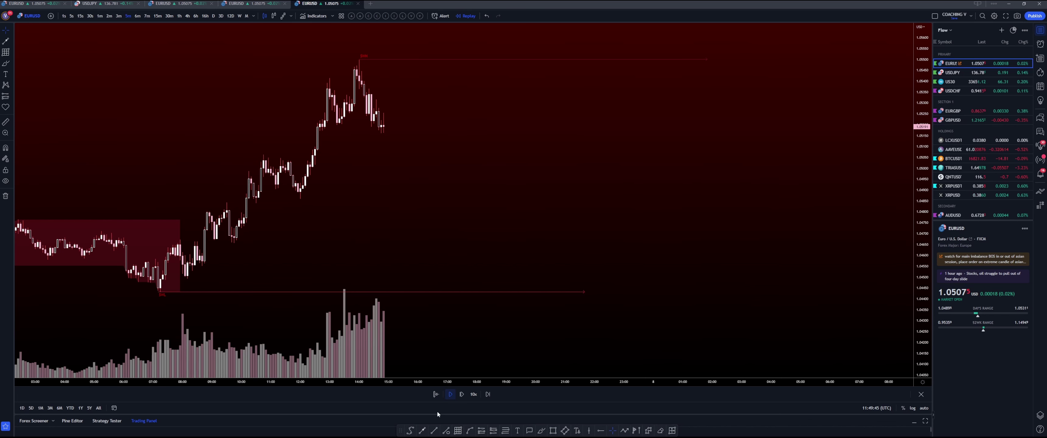
Connect the higher lows at about 08:10 and 09:50 with a dashed trend line.
click(434, 431)
click(187, 280)
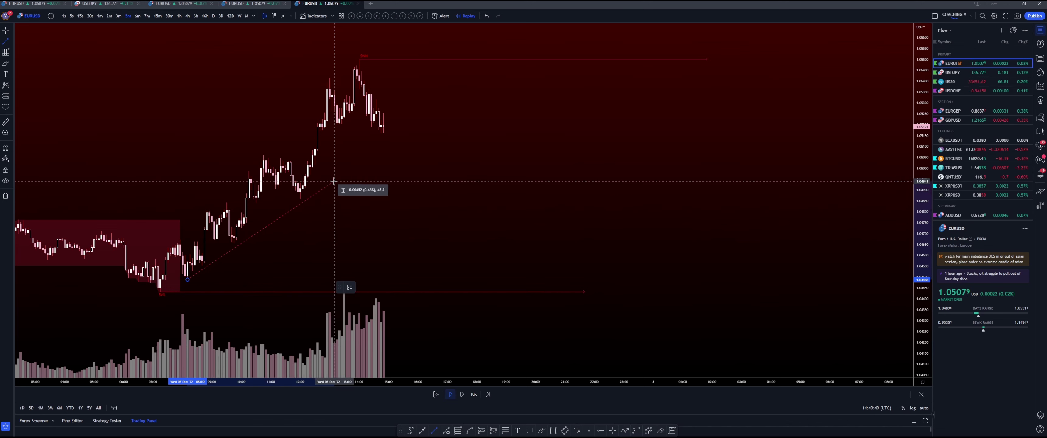
click(236, 245)
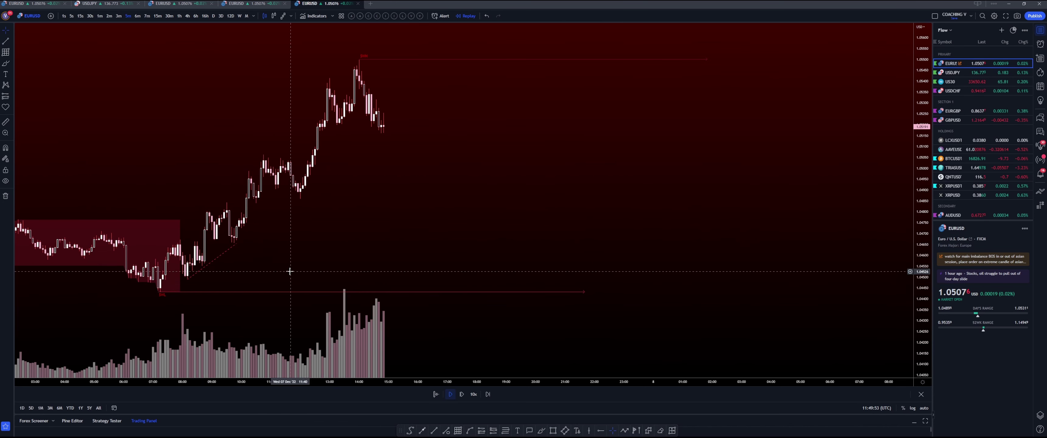
click(269, 189)
click(288, 189)
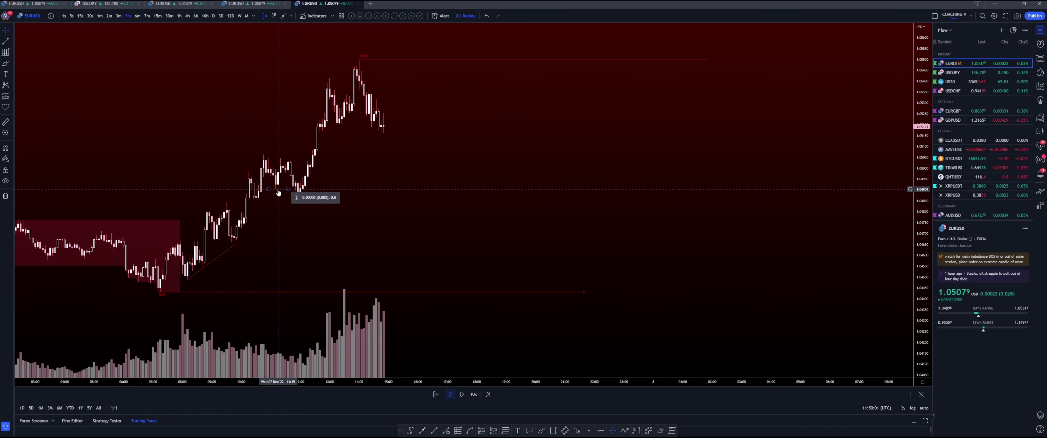
click(256, 204)
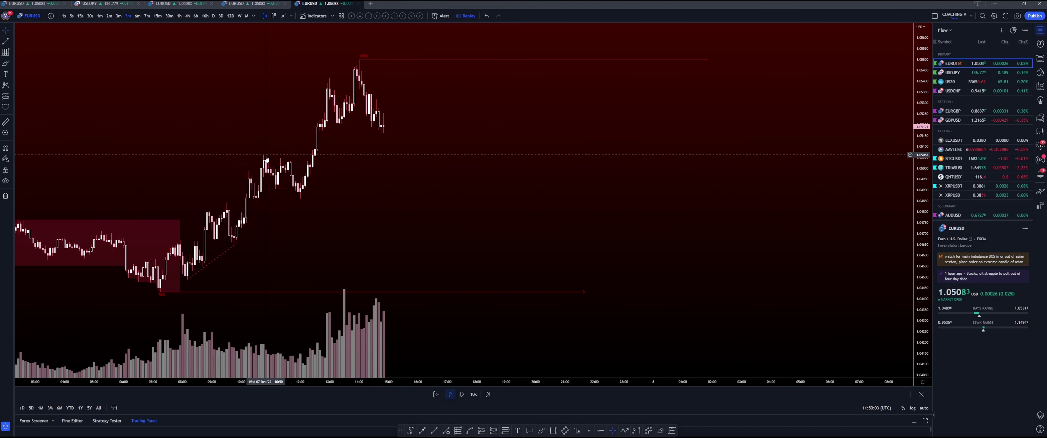
click(281, 189)
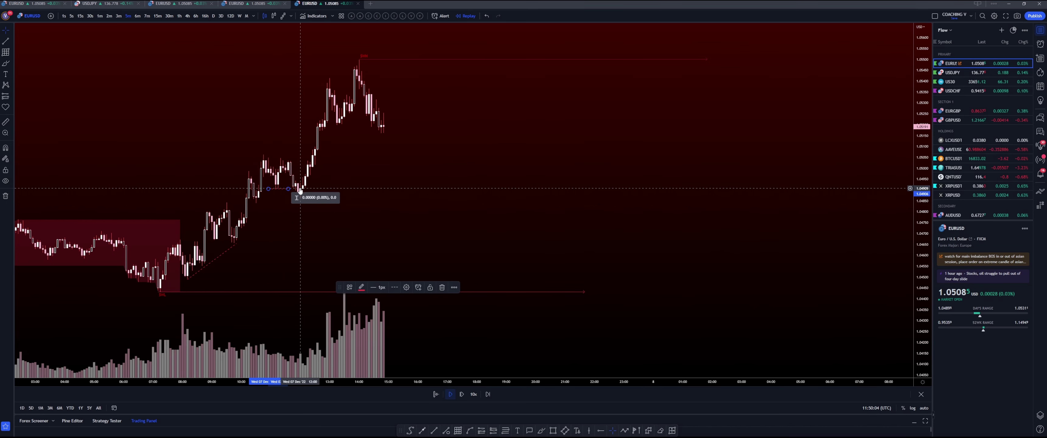
key(Delete)
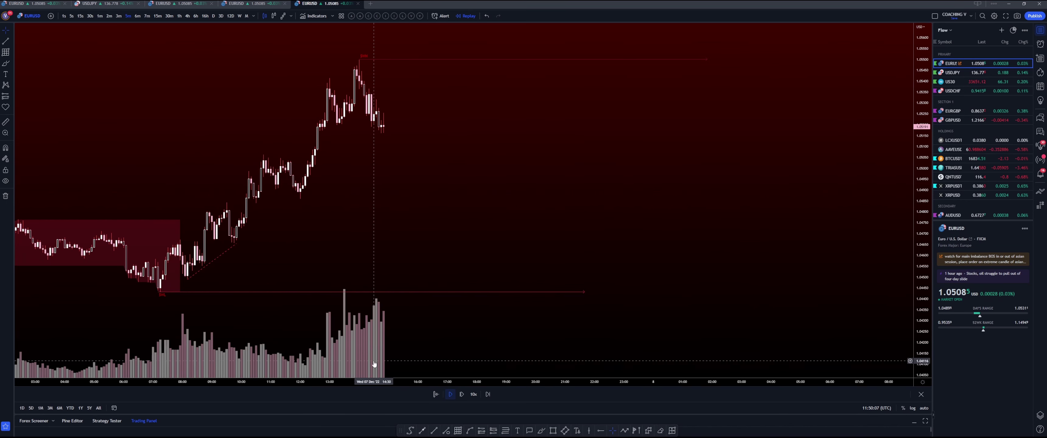
Draw a horizontal trend line from the low at about 12:00 to about 22:00 and apply the mSWL template.
key(alt+t)
click(300, 198)
click(599, 198)
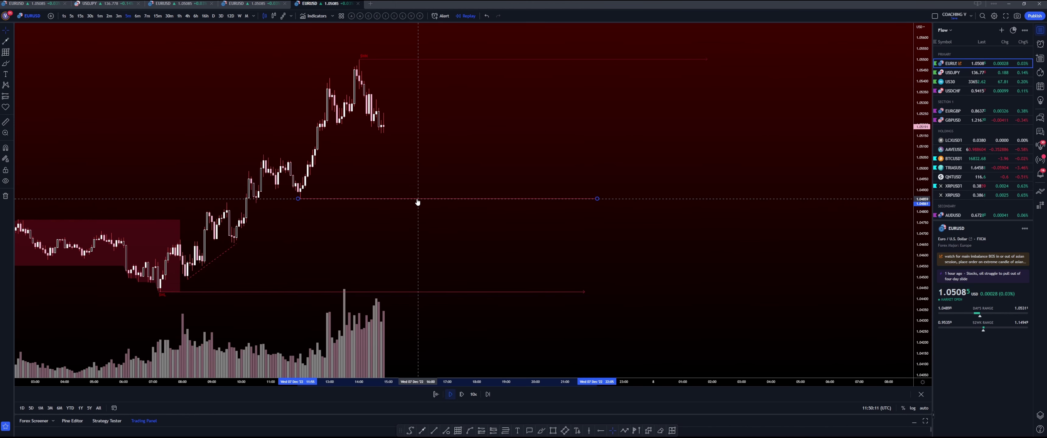
click(349, 288)
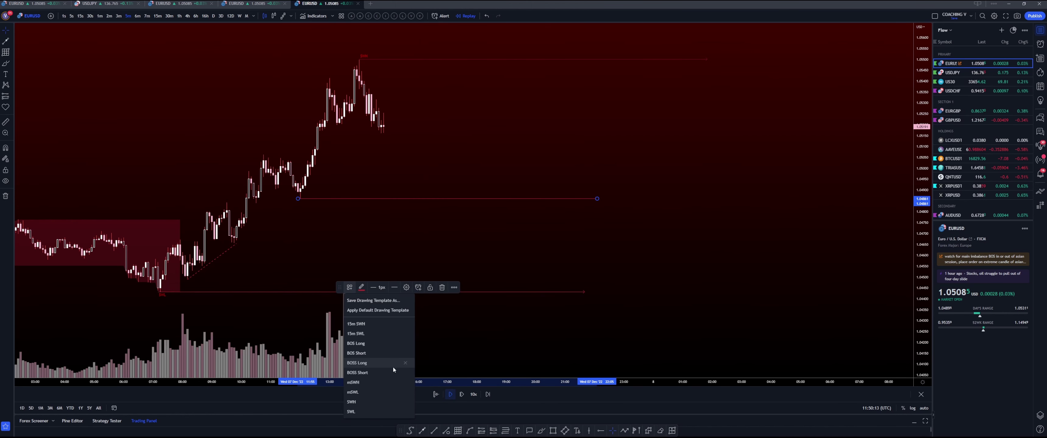
click(369, 391)
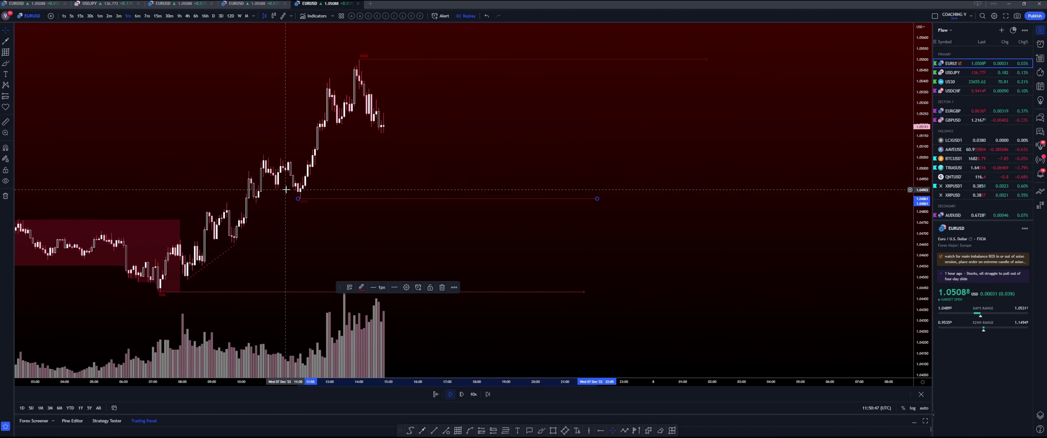
click(288, 220)
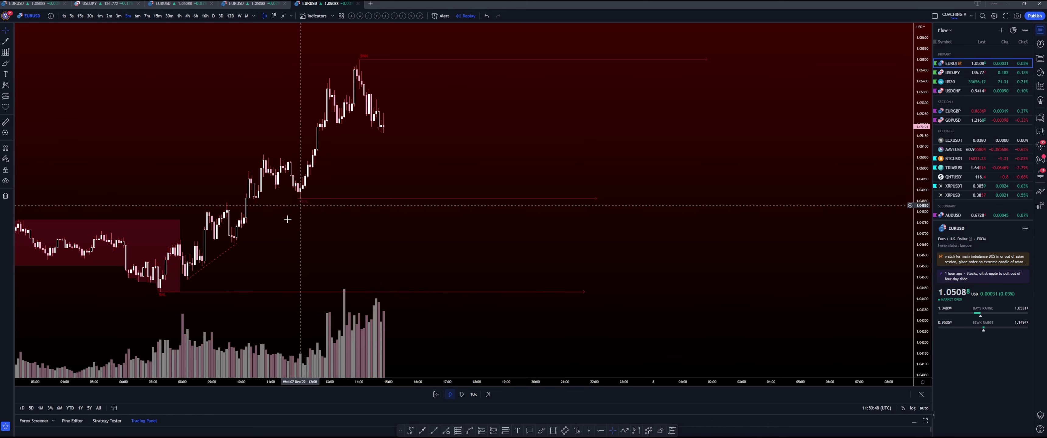
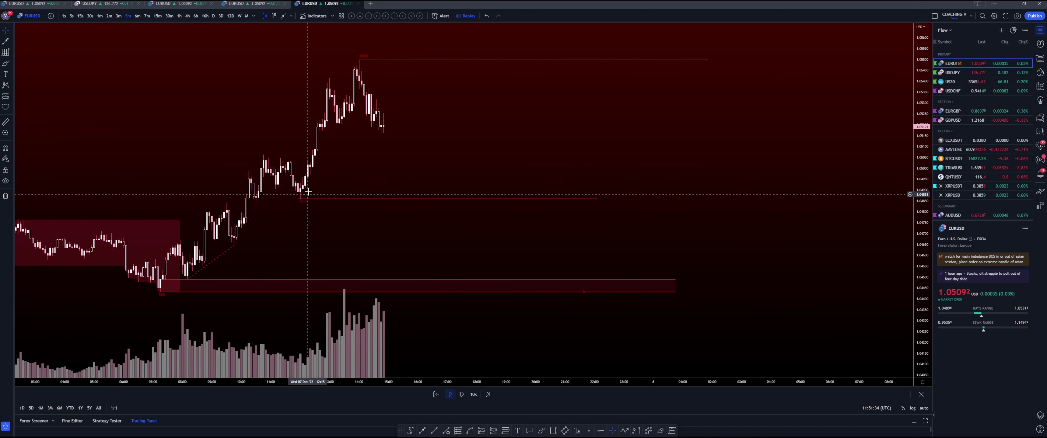
Mark a zone over the 12:00 low, down to its horizontal line and extended past midnight.
key(alt+f)
drag(296, 184, 673, 198)
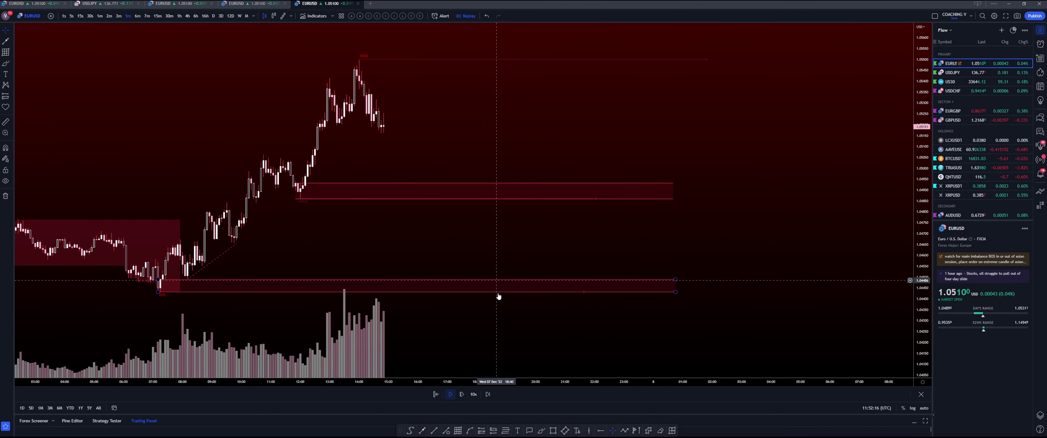
Draw a V-shaped arrow path that falls into the lower zone and bounces up toward the upper zone.
click(624, 431)
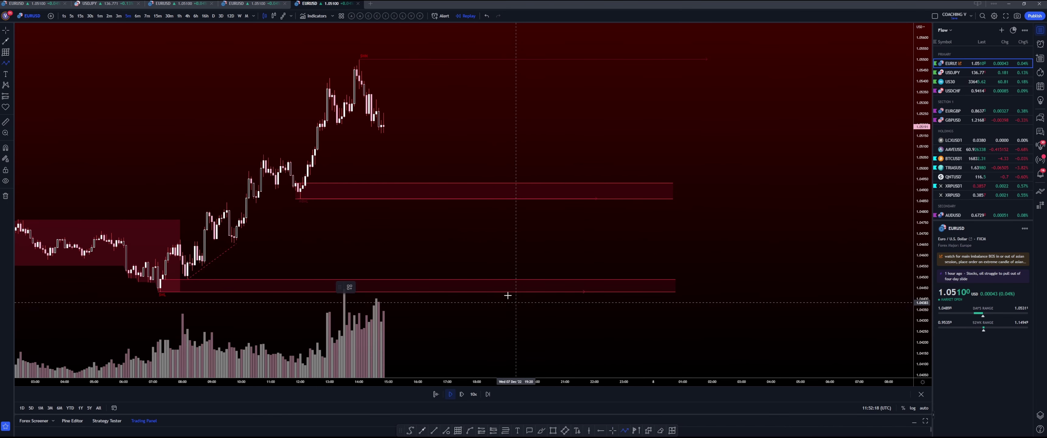
click(479, 238)
click(499, 280)
double_click(525, 218)
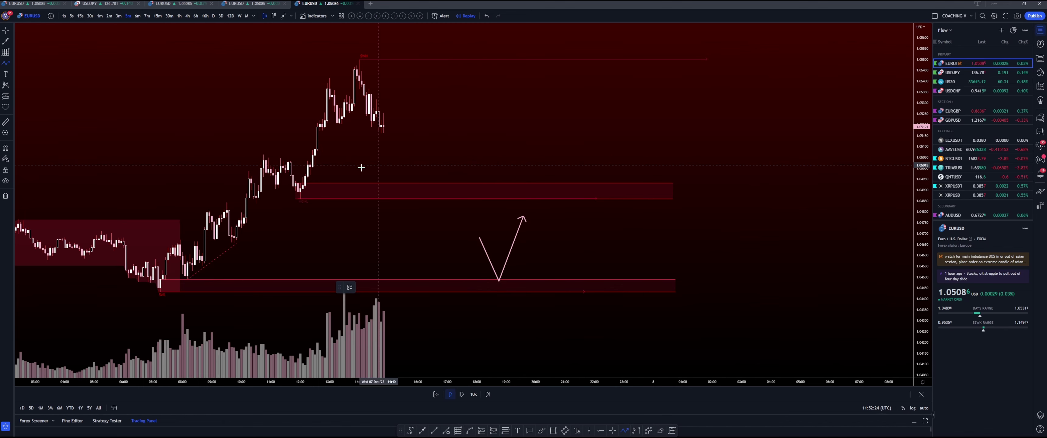
Sketch a zigzag arrow path that dips into the upper zone and climbs to the swing high line.
click(428, 145)
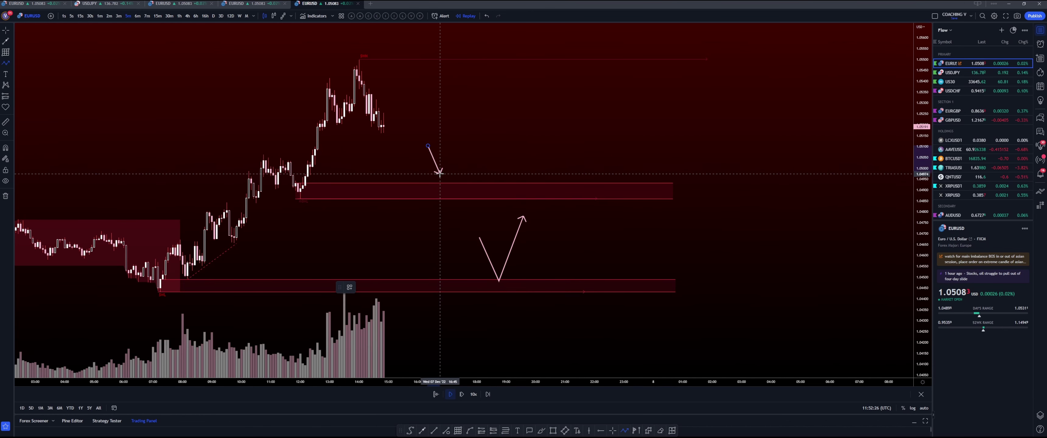
click(438, 167)
click(446, 155)
click(452, 185)
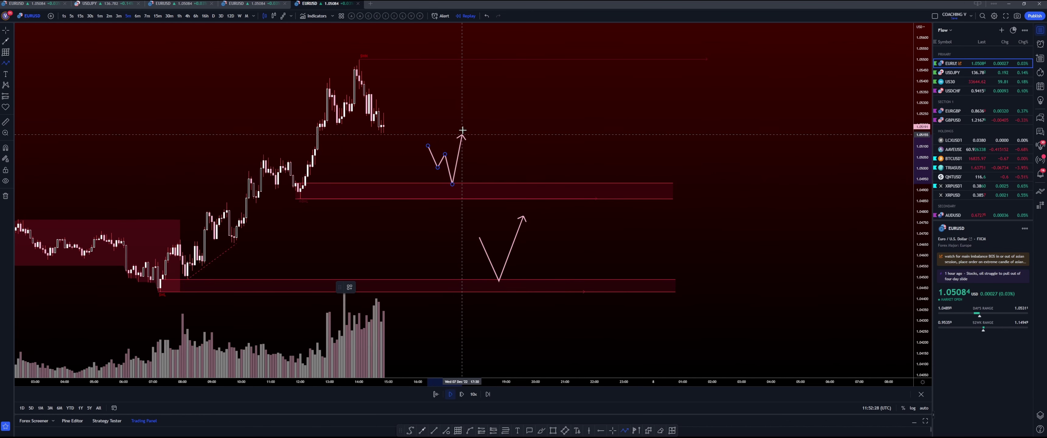
click(472, 108)
click(492, 179)
click(530, 59)
click(585, 114)
key(Escape)
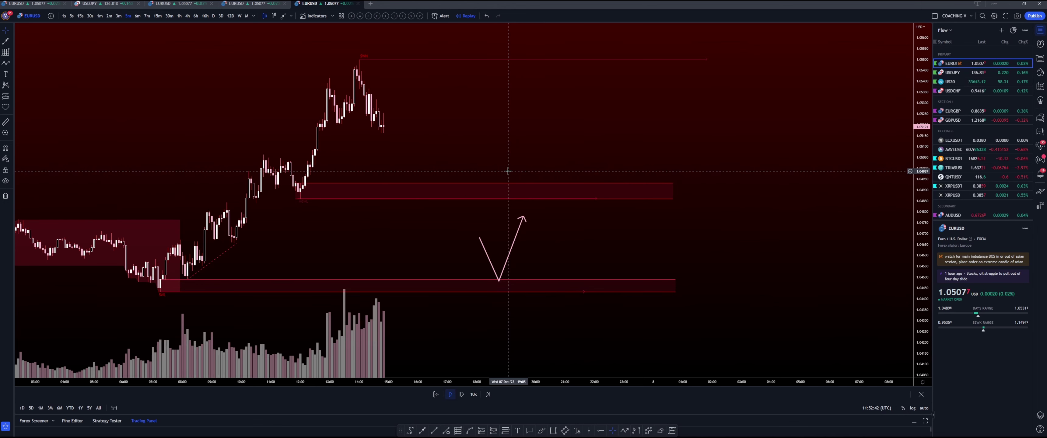
Delete the V-shaped arrow path above the lower zone.
click(504, 273)
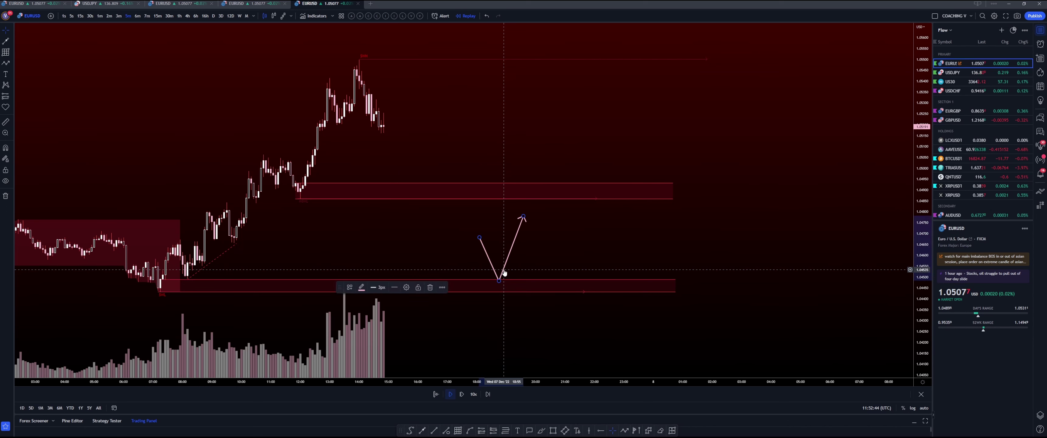
key(Delete)
Play the replay forward to about 16:00 and connect the lows at about 15:10 and 15:50 with a dashed line.
click(450, 395)
click(450, 395)
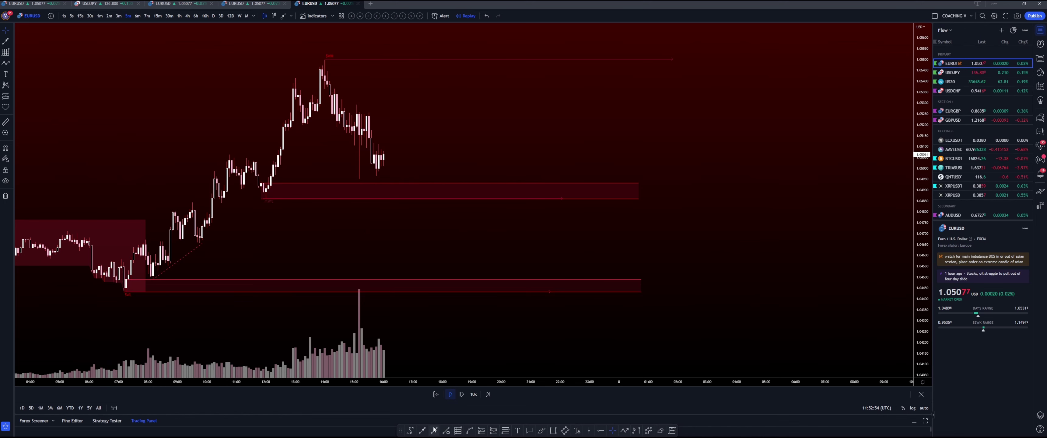
click(359, 178)
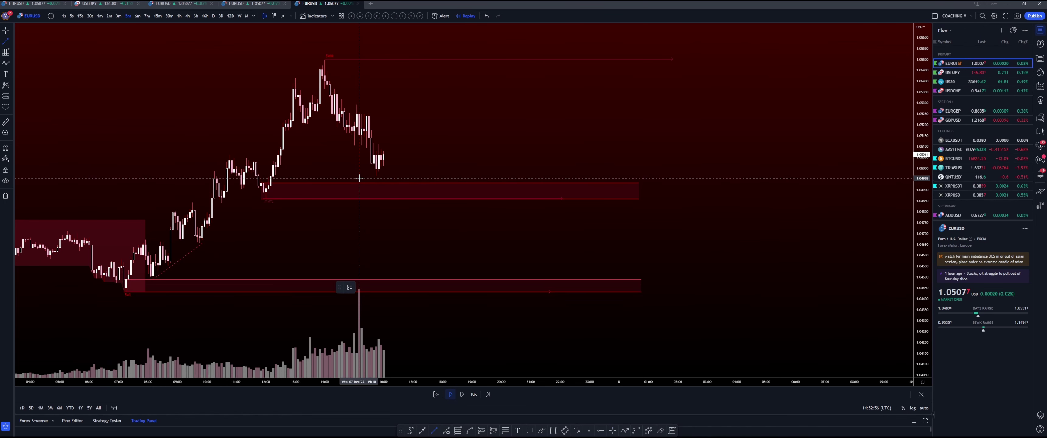
click(379, 176)
Advance the replay bar by bar to about 18:30, through price's reaction at the upper zone.
click(464, 393)
click(465, 394)
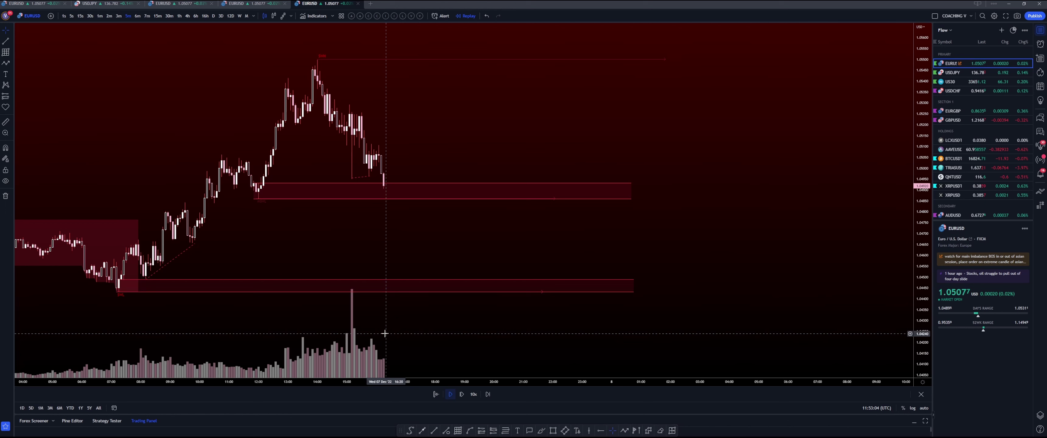
click(462, 395)
click(462, 394)
click(462, 394)
click(462, 395)
click(462, 395)
click(462, 394)
click(462, 395)
click(462, 394)
click(463, 394)
click(462, 395)
click(462, 395)
click(462, 394)
click(463, 394)
click(462, 395)
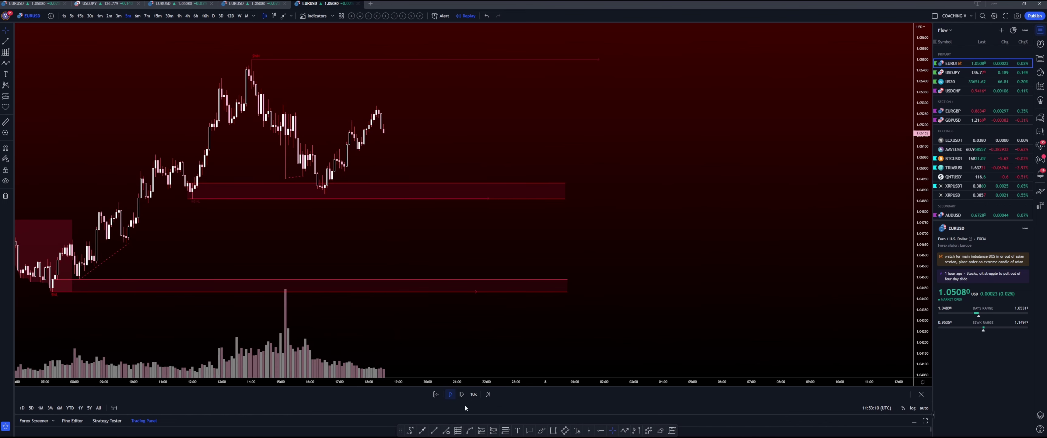
Mark a new zone over the 16:25 low inside the upper zone, extended to about 01:20.
click(327, 187)
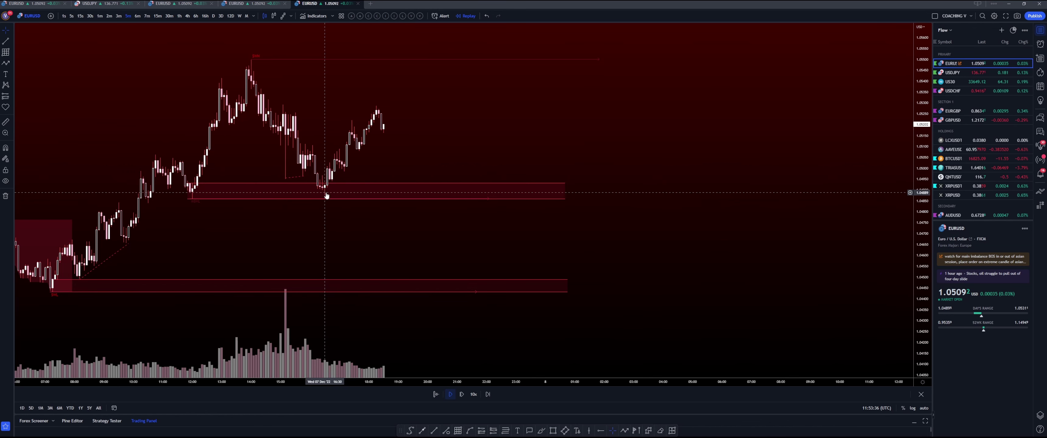
click(458, 431)
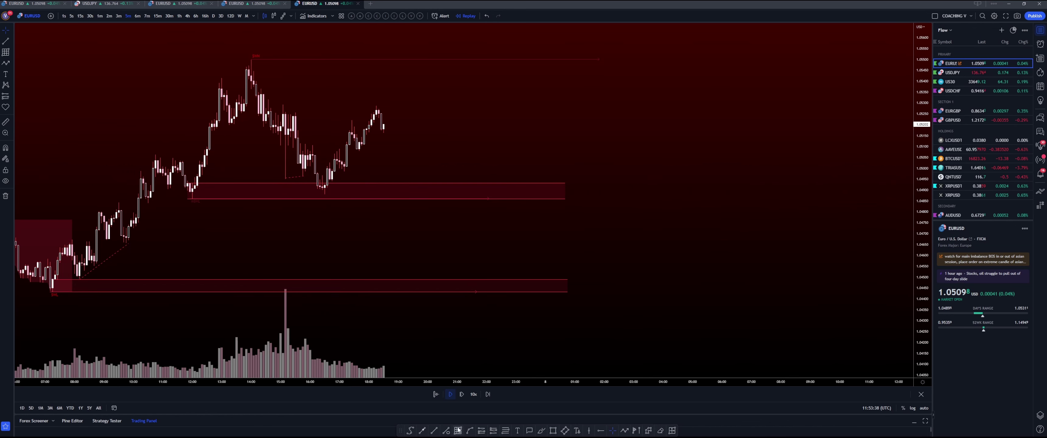
click(322, 184)
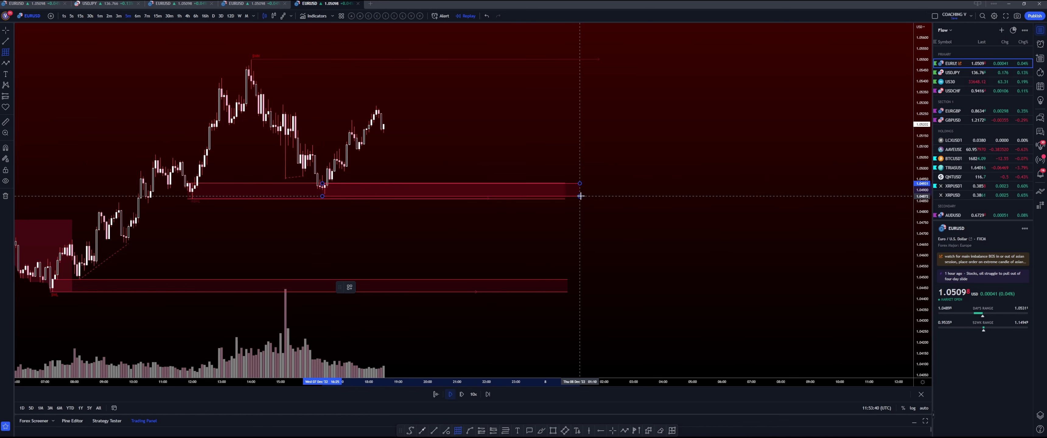
click(586, 195)
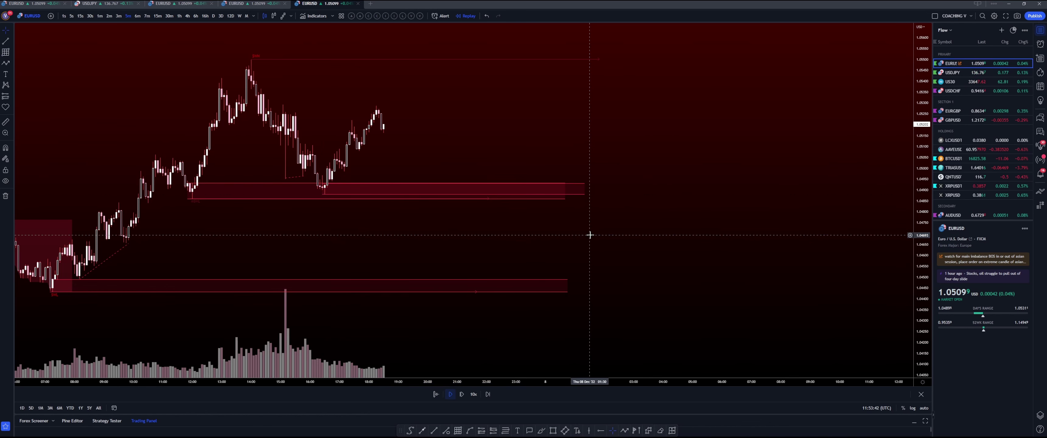
Place a long position from about 21:15 with entry and stop at the newest zone's edges and target at the 14:00 swing-high line.
click(482, 431)
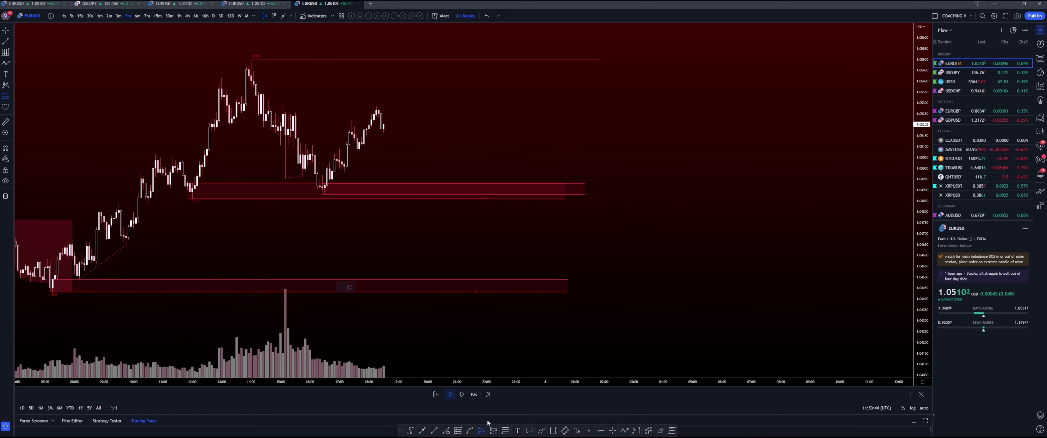
click(464, 184)
drag(465, 235, 462, 195)
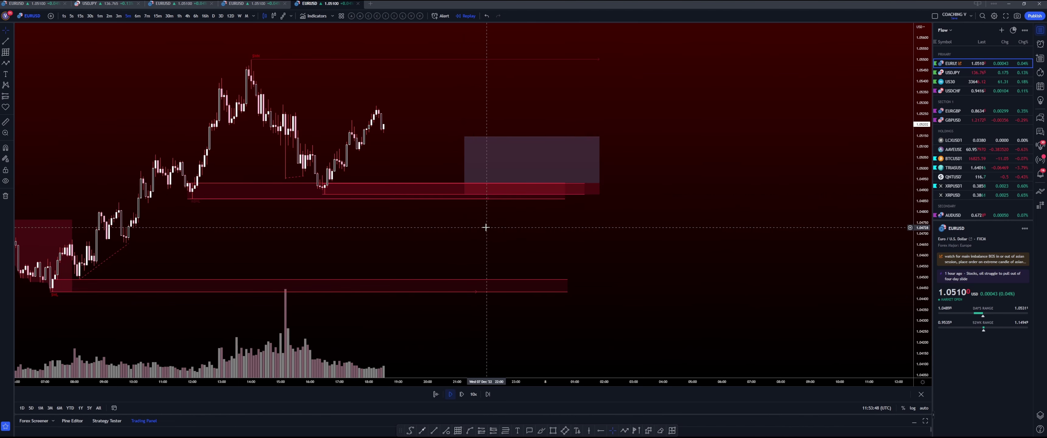
drag(465, 137, 468, 59)
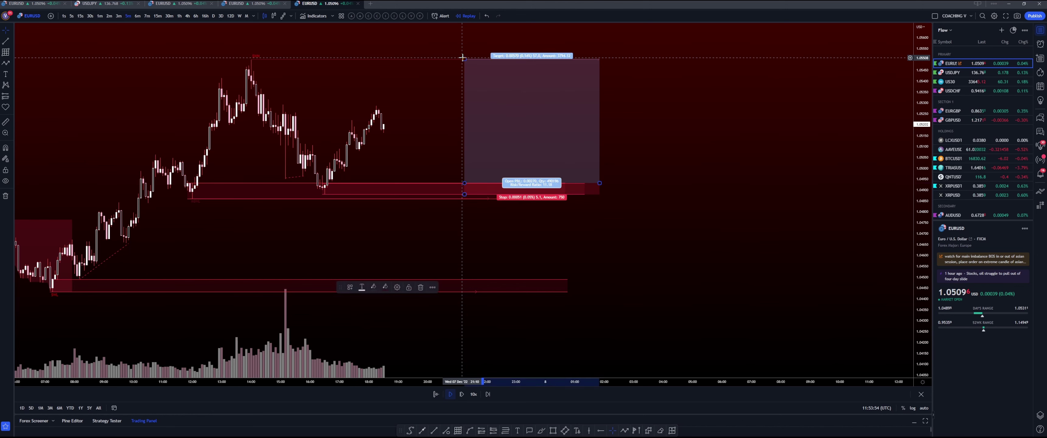
click(428, 87)
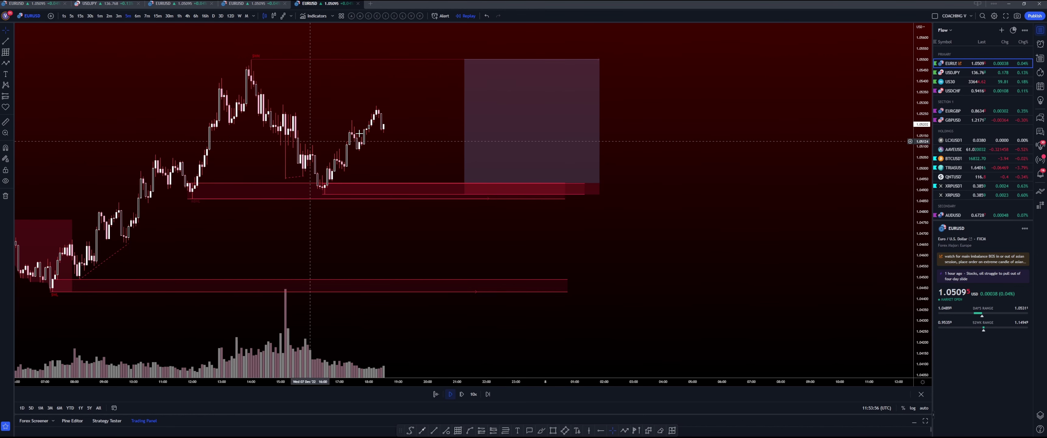
scroll(360, 203, down, 2)
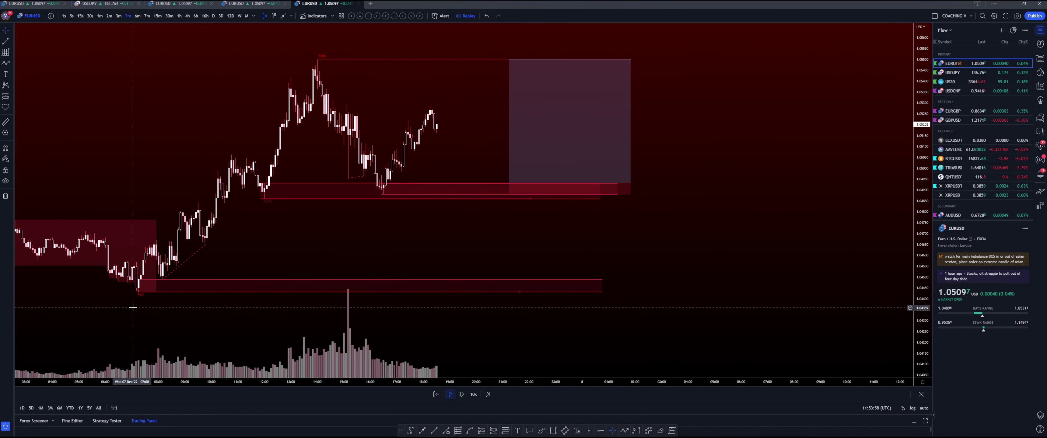
scroll(297, 264, down, 2)
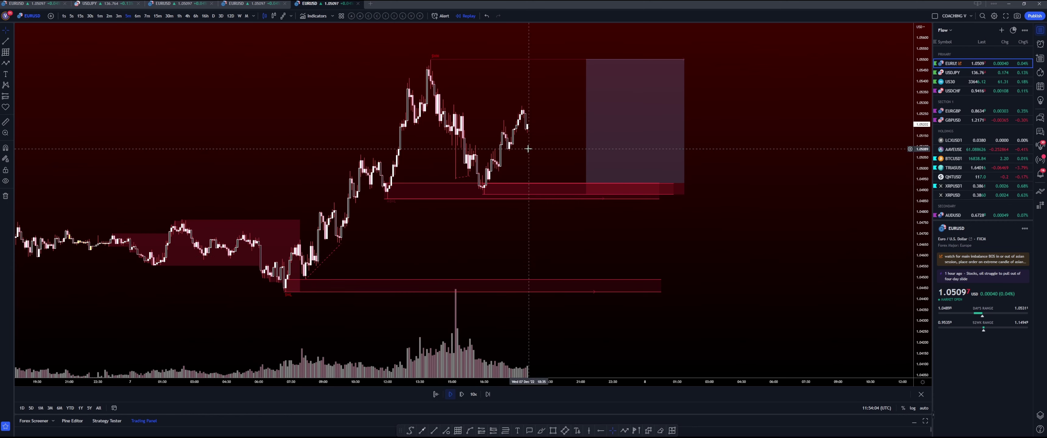
scroll(532, 148, up, 2)
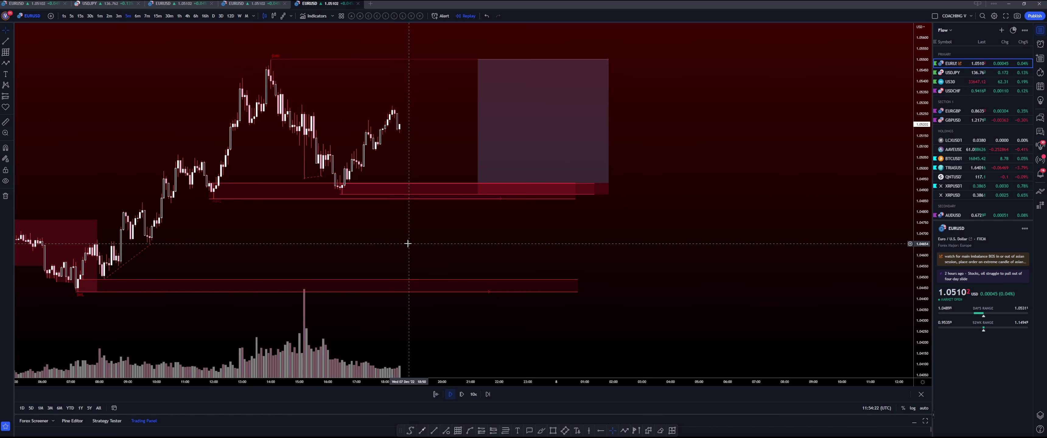
Switch to the Instagram profile in the browser and look through the grid of trading setup posts.
key(alt+Tab)
scroll(762, 235, down, 5)
scroll(763, 236, down, 10)
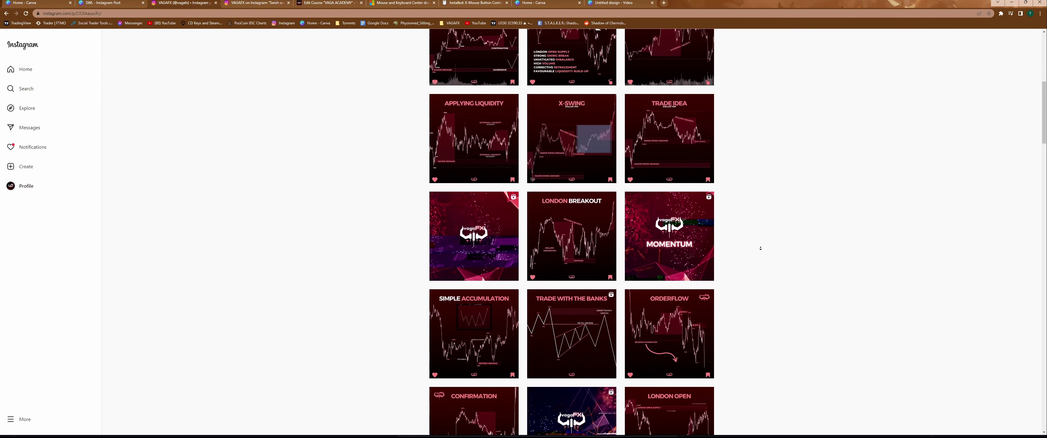
scroll(758, 244, down, 10)
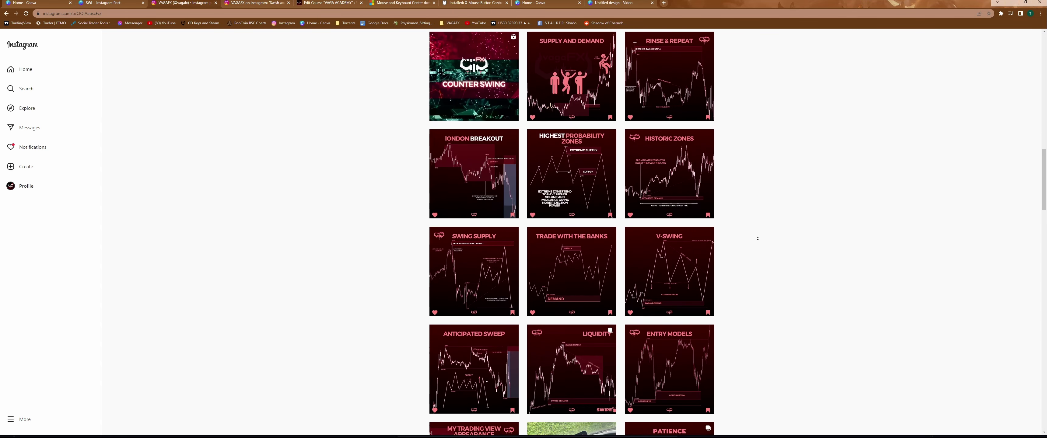
scroll(758, 239, down, 1)
scroll(759, 240, down, 3)
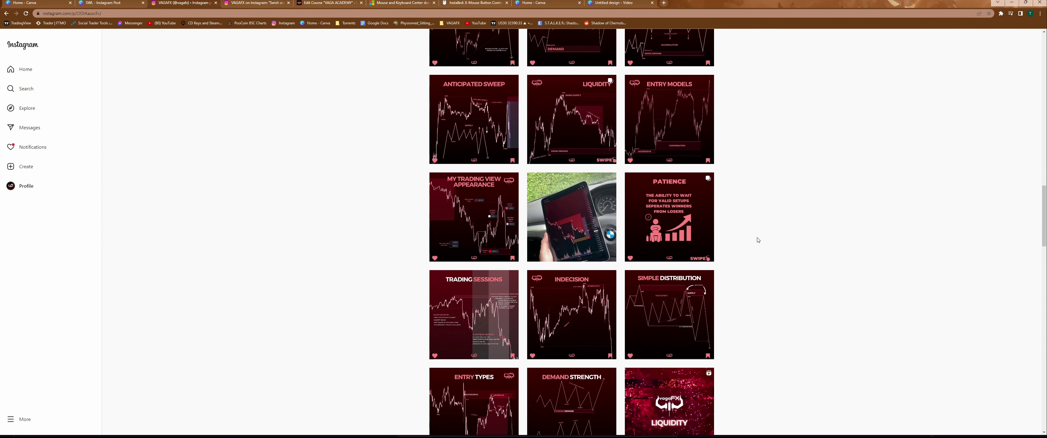
scroll(758, 240, down, 8)
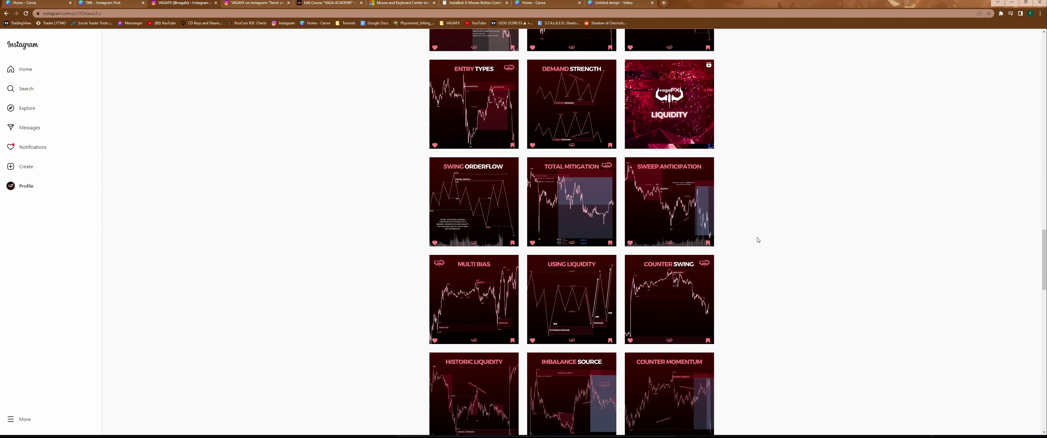
scroll(758, 241, down, 3)
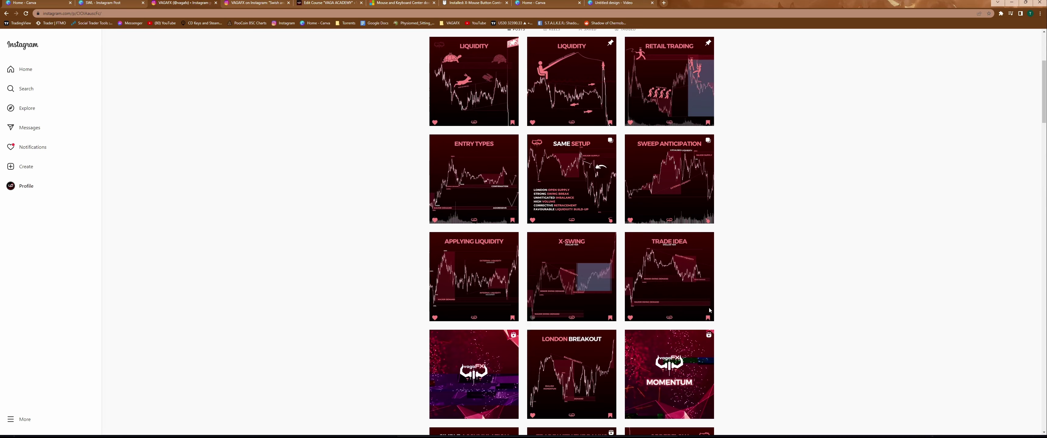
View the Applying Liquidity post, close it and open the X-Swing post to examine its marked-up demand zones and liquidity.
click(484, 305)
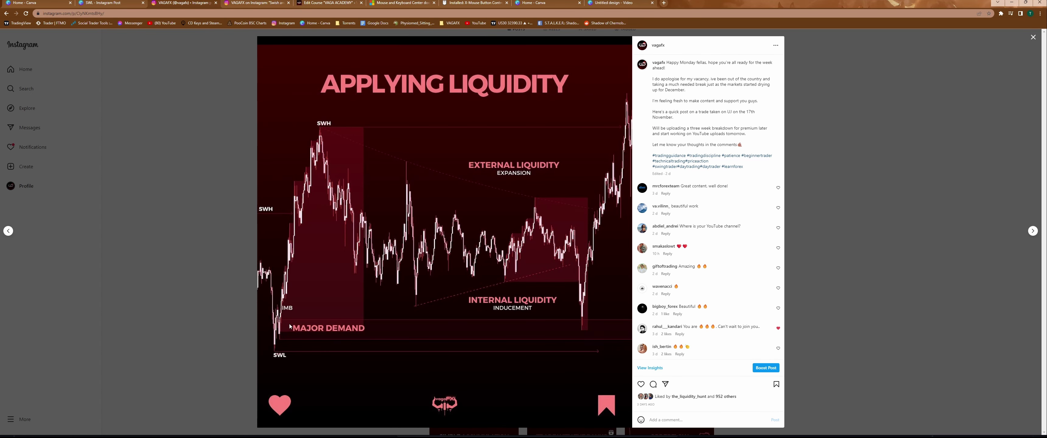
click(207, 336)
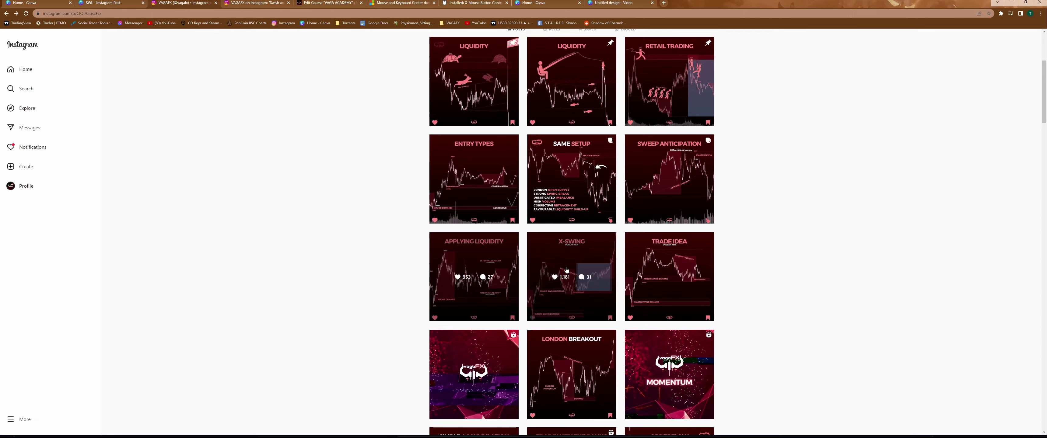
click(579, 256)
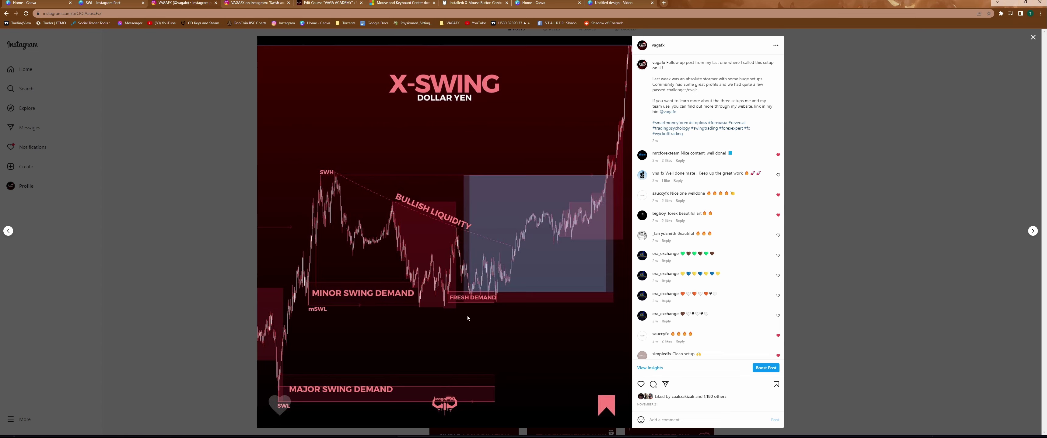
Return to the TradingView replay, advance it to about 21:40 and draw a falling dashed trend line from the 14:00 swing high.
key(alt+Tab)
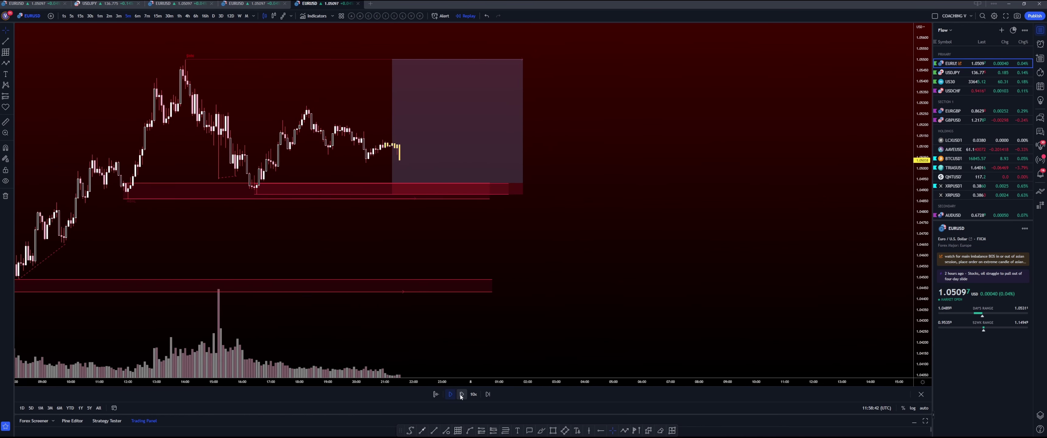
scroll(374, 215, down, 3)
scroll(451, 380, up, 3)
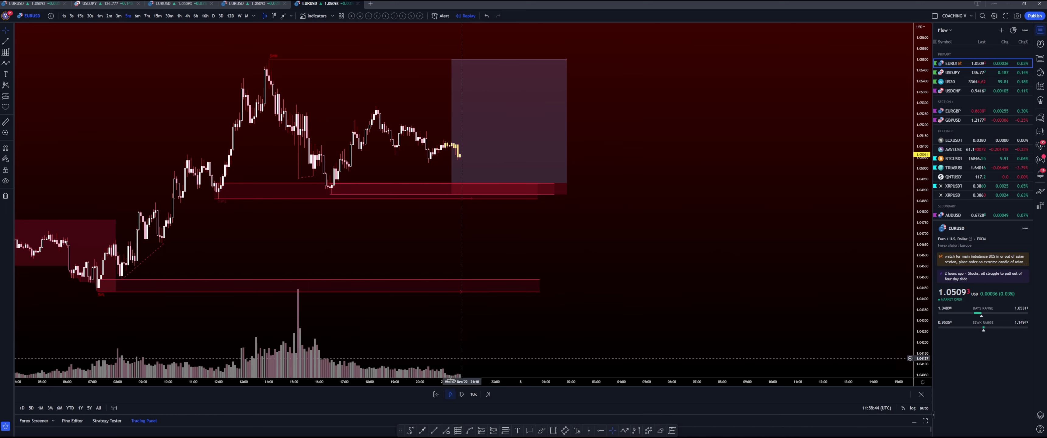
click(269, 60)
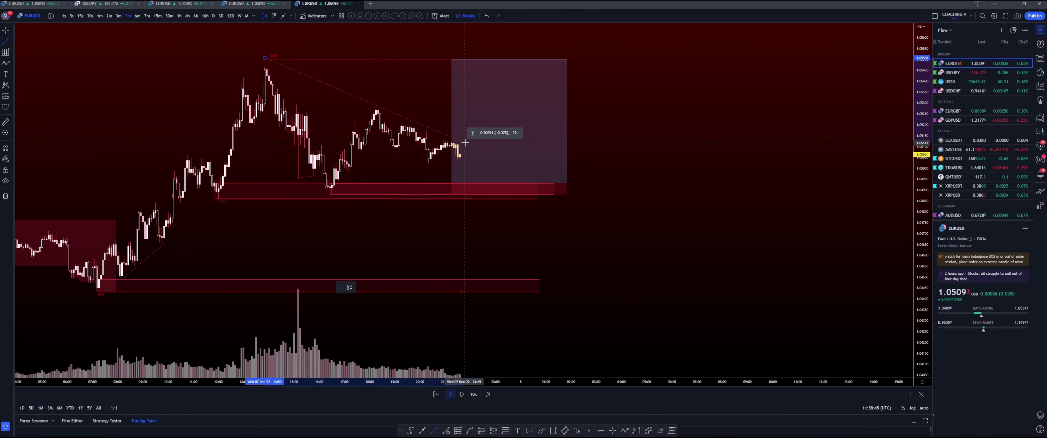
click(488, 156)
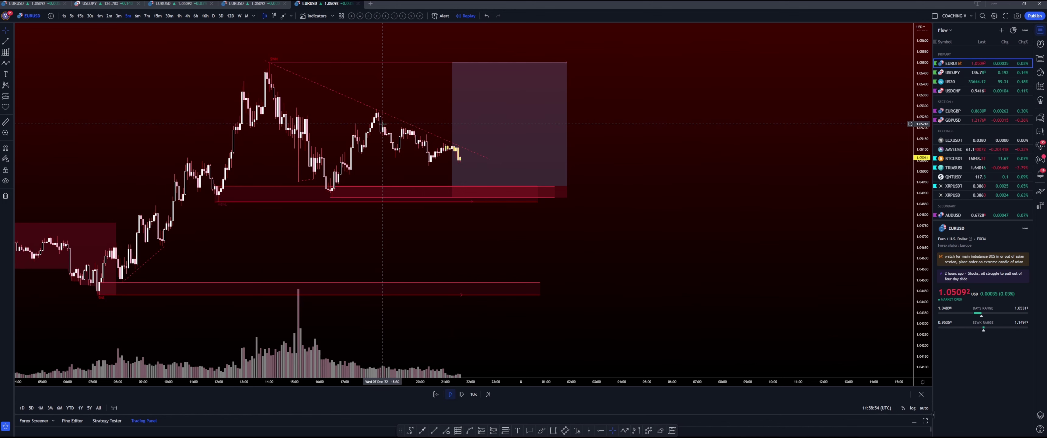
click(458, 173)
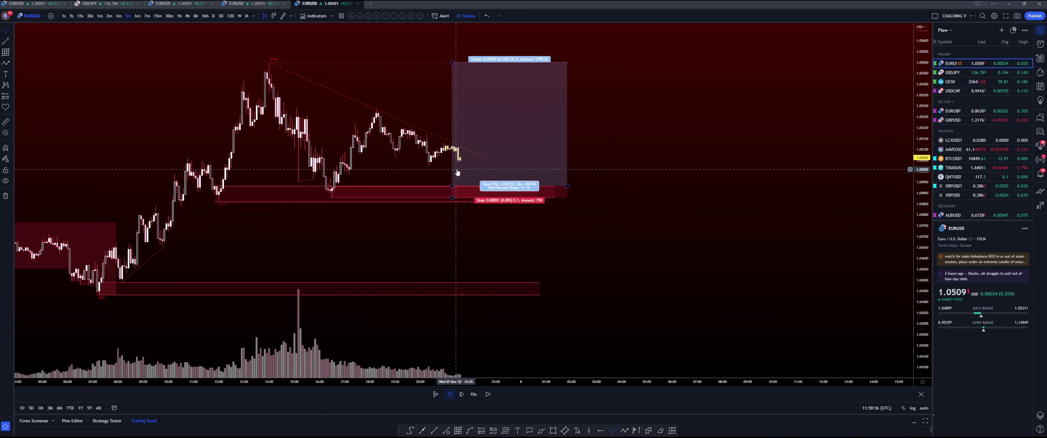
click(437, 220)
mouse_move(519, 68)
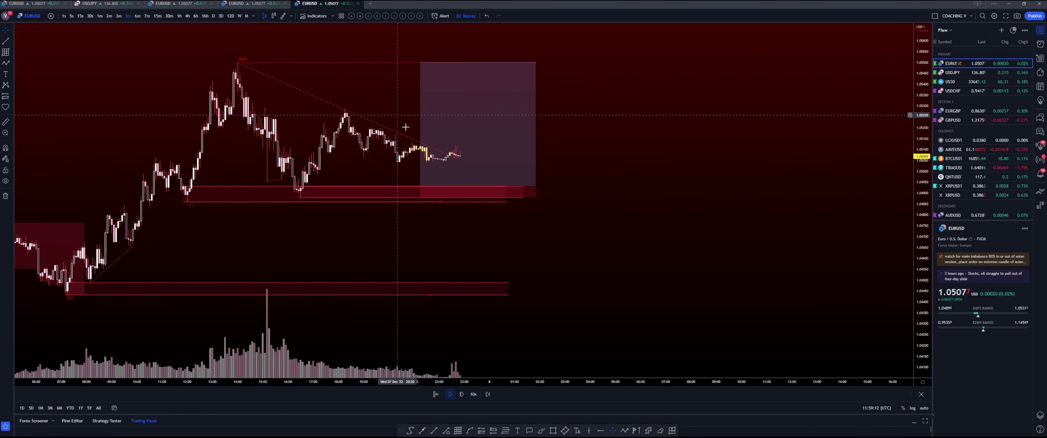
Draw a second dashed line across the highs after 20:00 to past midnight and shorten the falling trend line to about 20:10.
click(434, 431)
click(472, 146)
click(463, 396)
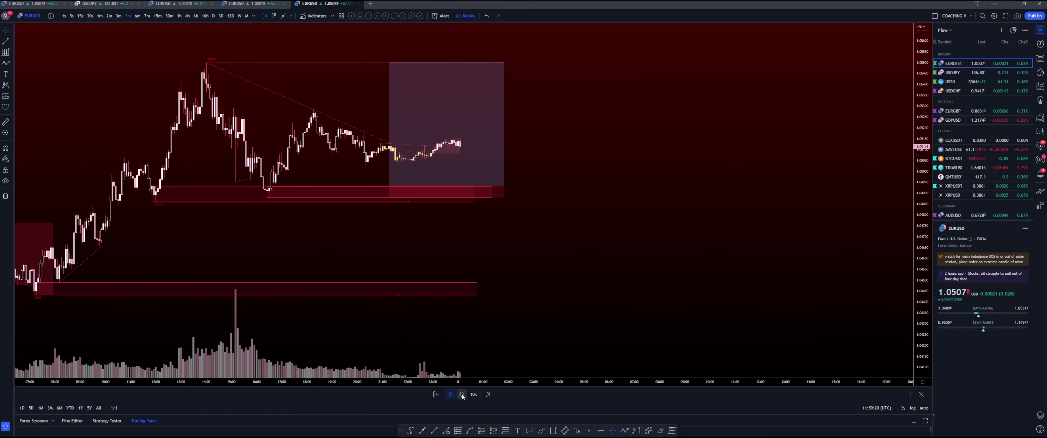
drag(403, 147, 448, 140)
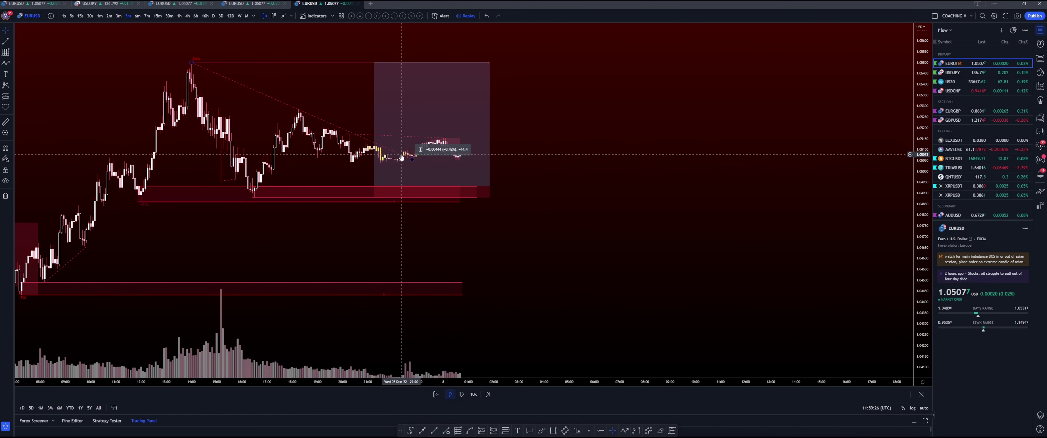
click(350, 136)
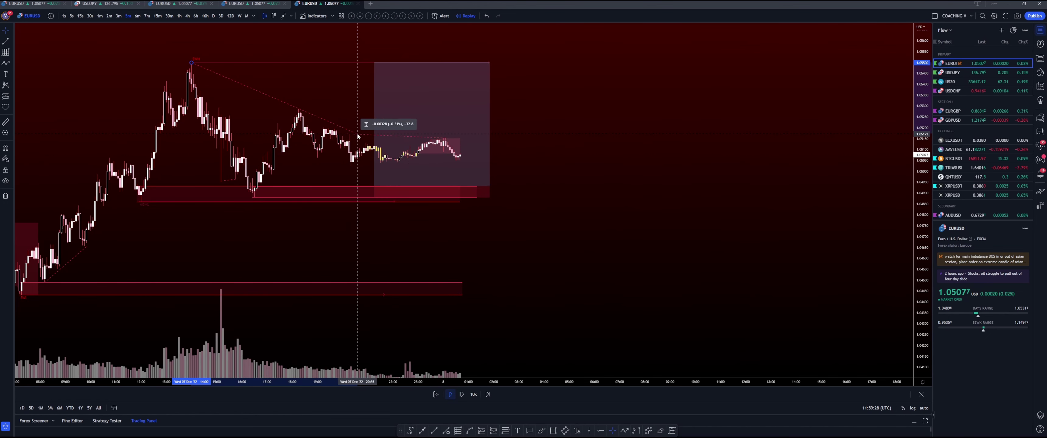
click(541, 222)
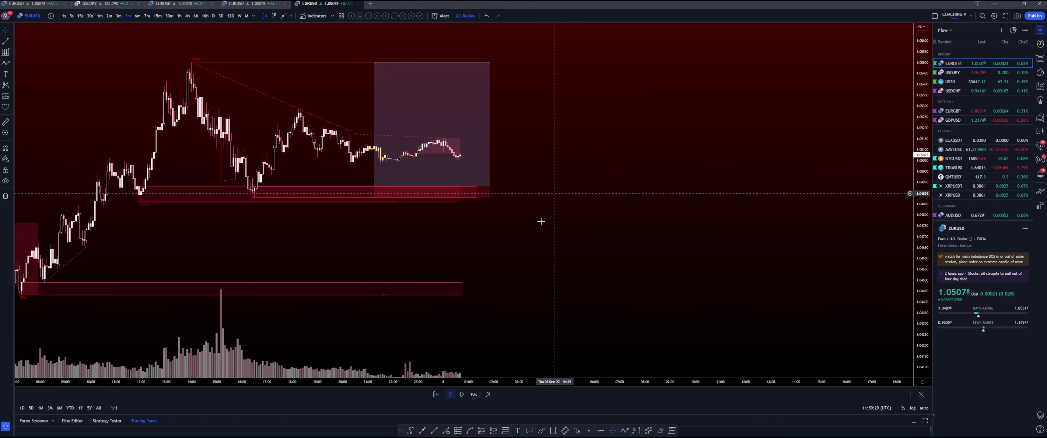
Advance the replay bar by bar to about 01:15, as price drops towards the upper zones.
click(462, 395)
click(462, 394)
click(462, 395)
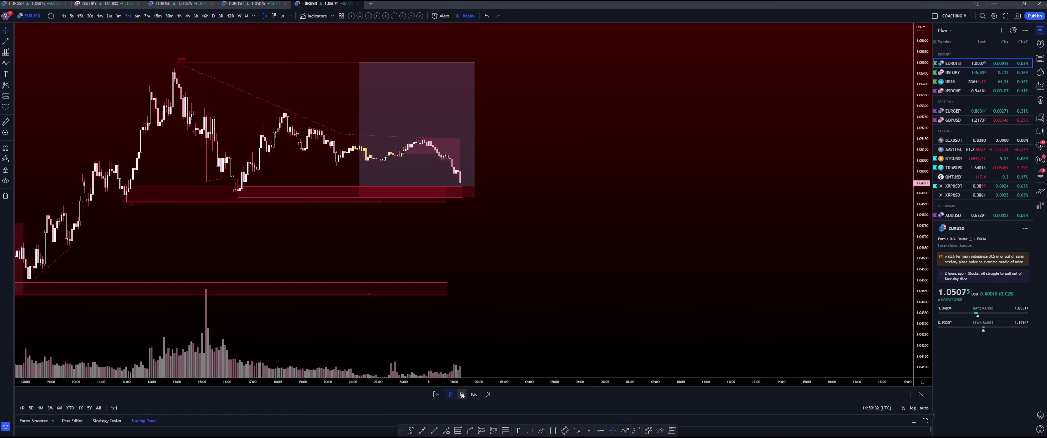
Draw a dashed line under the lows from 20:15 to about 00:05 and advance the replay one bar.
scroll(428, 283, down, 1)
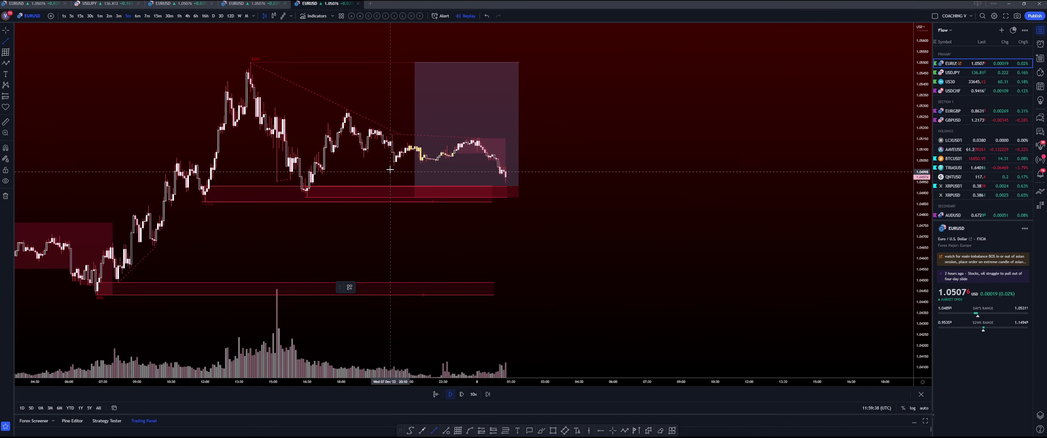
shift+click(391, 166)
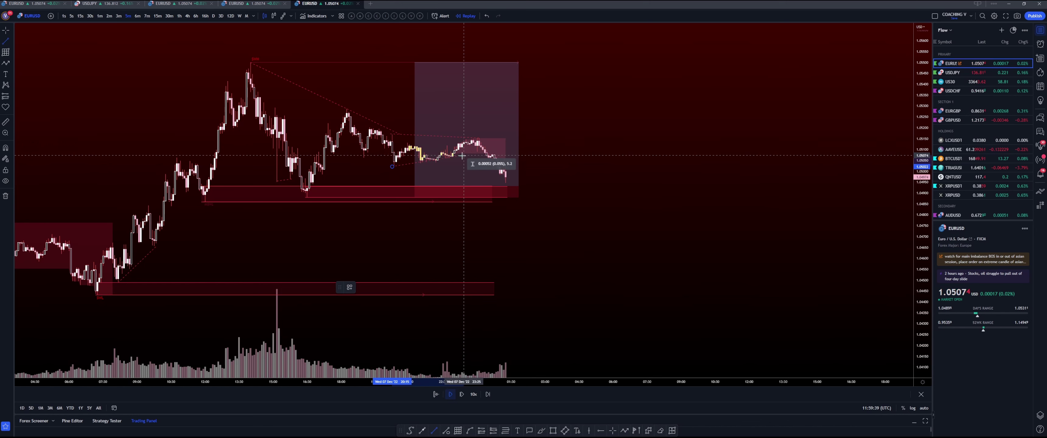
click(481, 151)
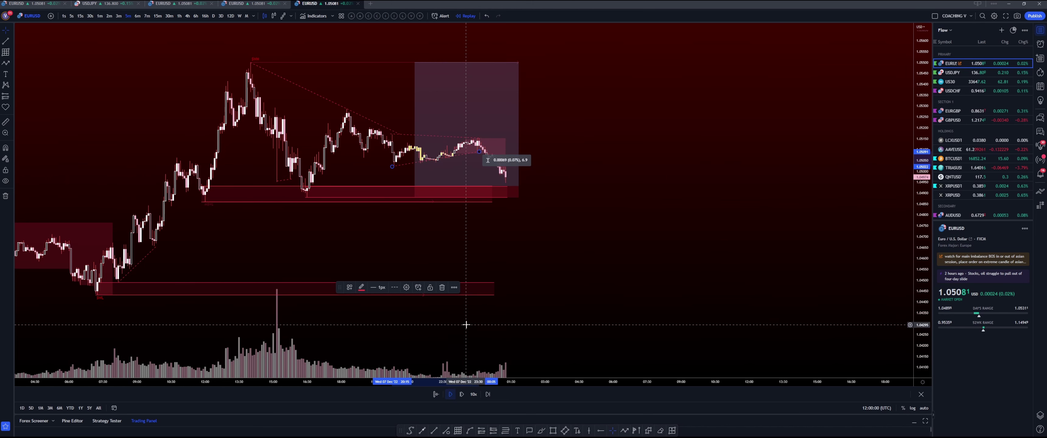
click(462, 395)
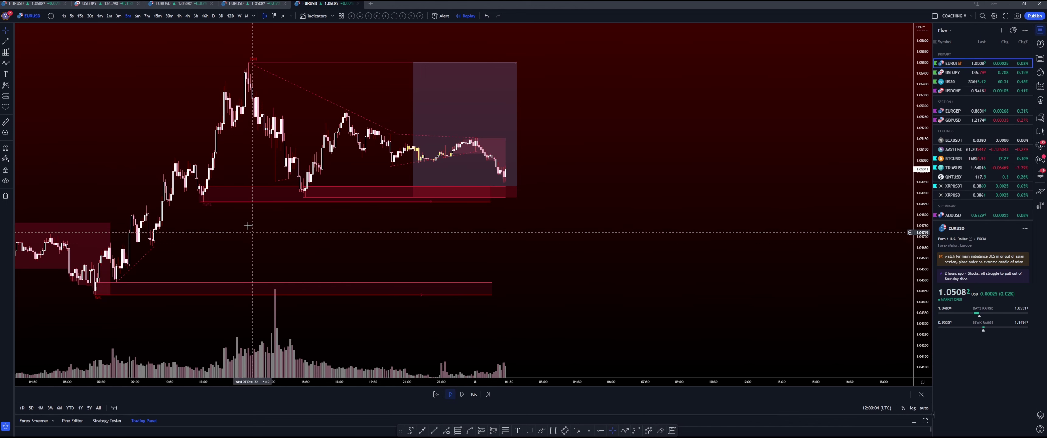
Draw a rising dashed line from the 12:00 low across the upper zones, extended past 03:00.
click(435, 431)
click(202, 202)
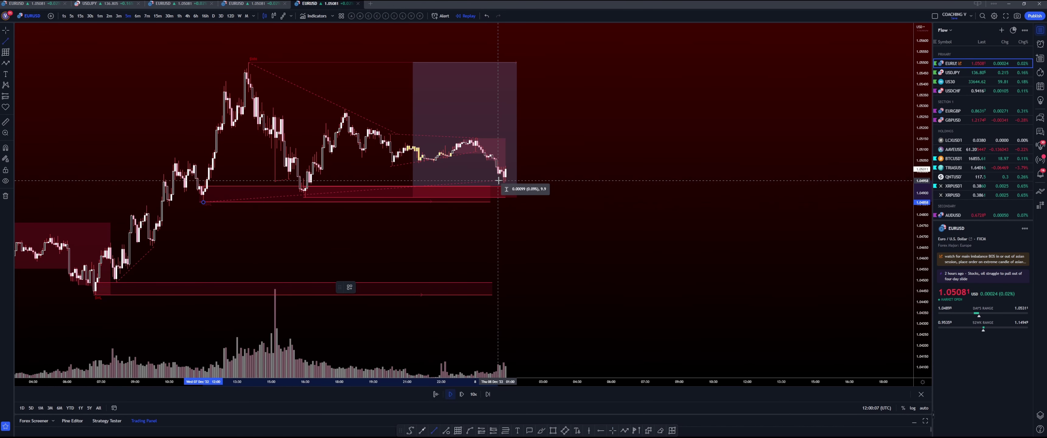
click(520, 183)
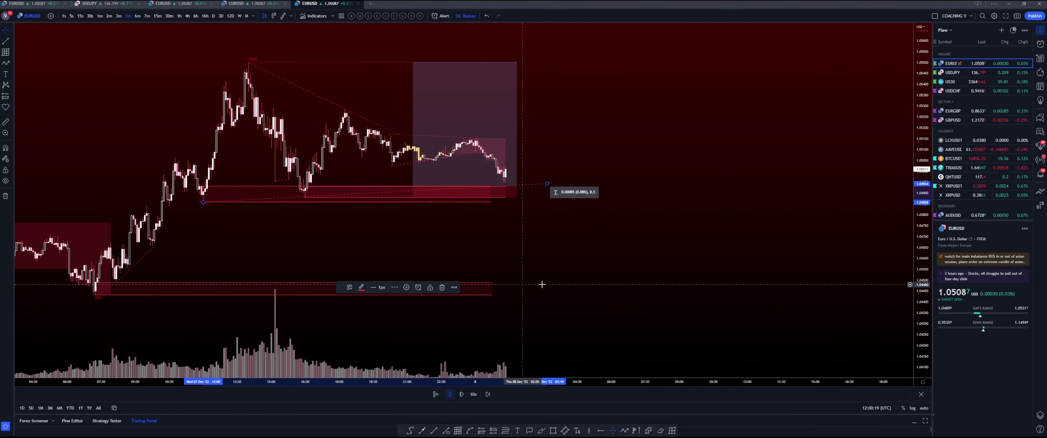
click(482, 229)
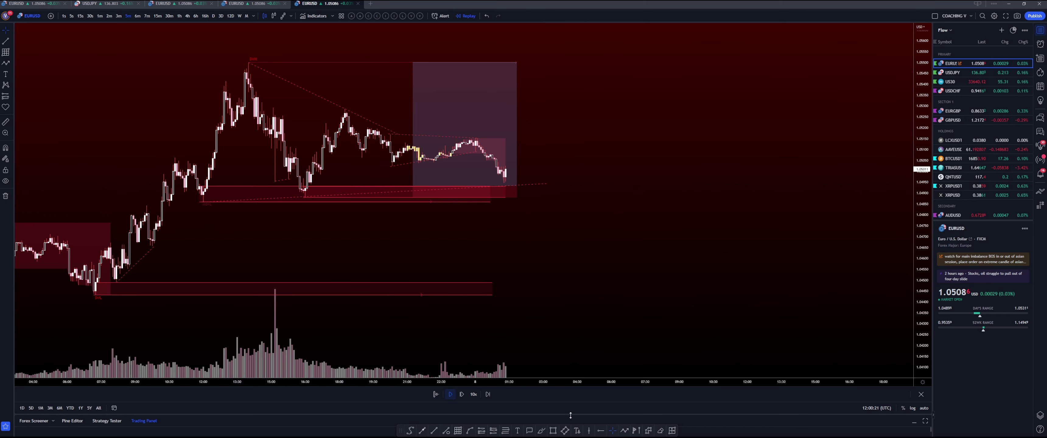
Advance the replay past 05:00 and review price's reaction along the rising dashed line above the upper zone.
click(461, 395)
scroll(578, 281, up, 3)
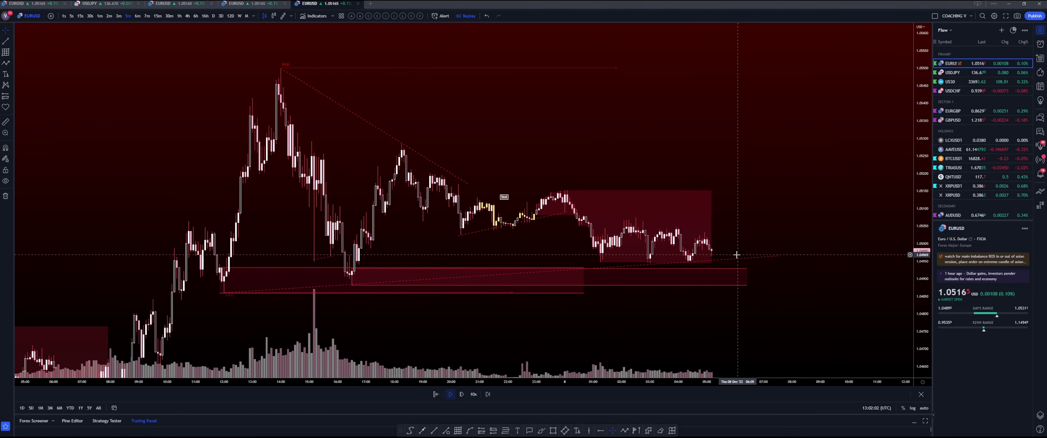
scroll(862, 279, down, 5)
scroll(862, 280, down, 2)
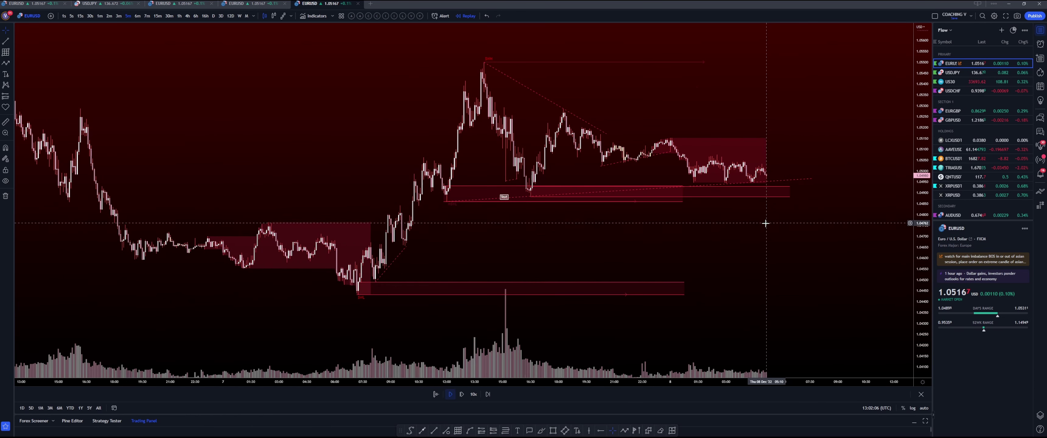
Advance the replay bar by bar to about 06:00, following price along the rising dashed line.
drag(766, 223, 753, 270)
scroll(802, 274, up, 4)
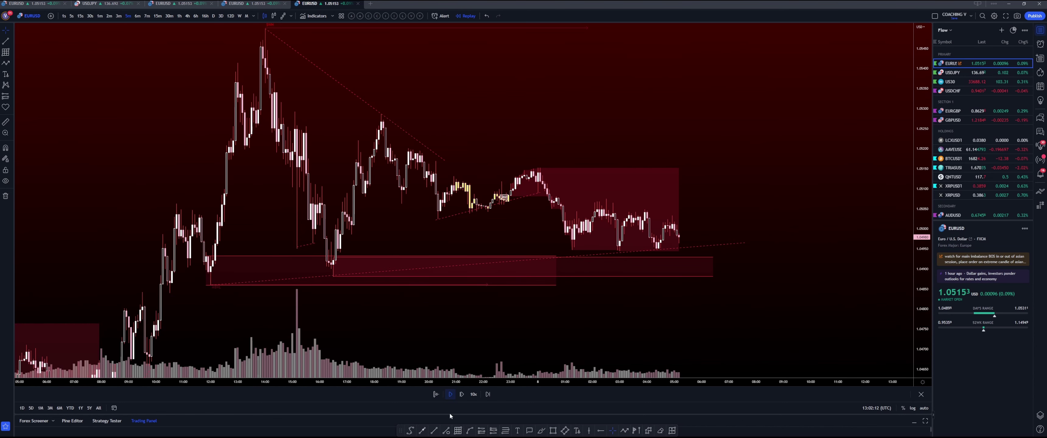
click(463, 395)
click(462, 395)
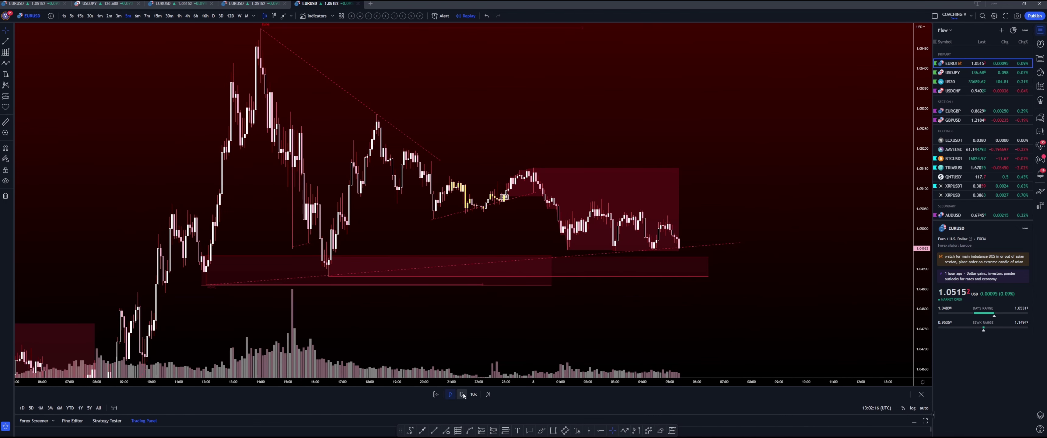
click(463, 394)
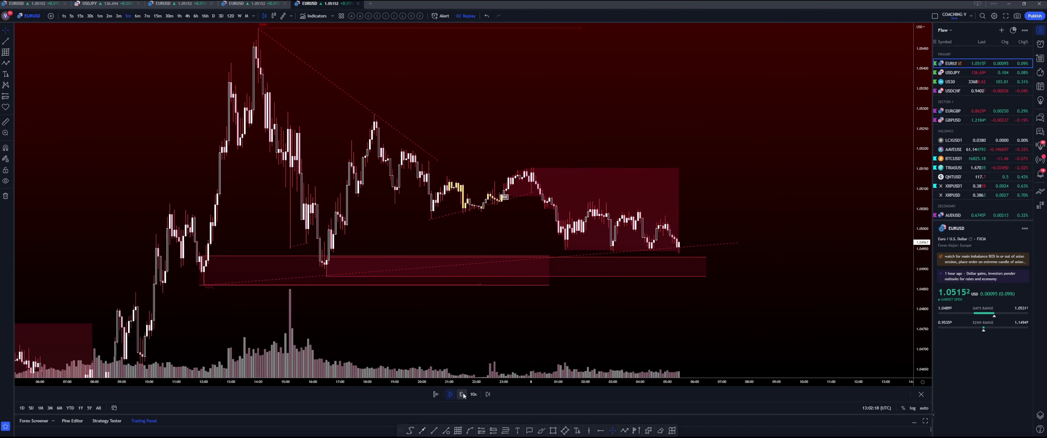
click(462, 394)
click(462, 395)
click(462, 395)
click(462, 395)
click(462, 395)
click(462, 395)
Extend the rising dashed line from the 12:00 low to about 08:30, just beneath the session lows.
click(734, 247)
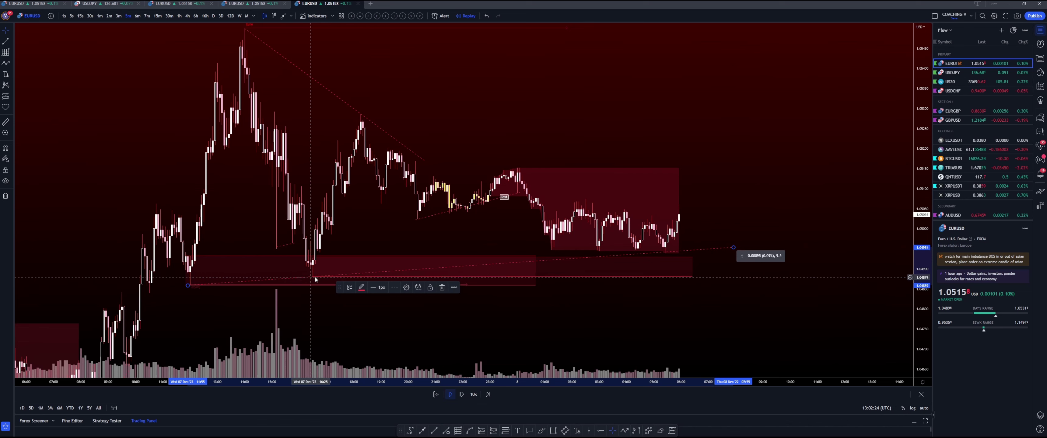
drag(732, 249, 746, 248)
click(712, 263)
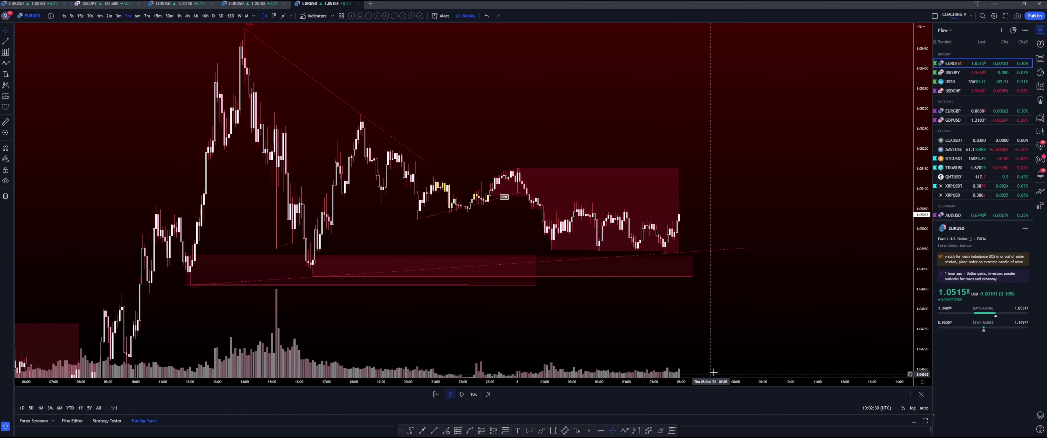
Draw a dashed line under the session lows from about 01:10 to 05:25.
drag(922, 206, 923, 216)
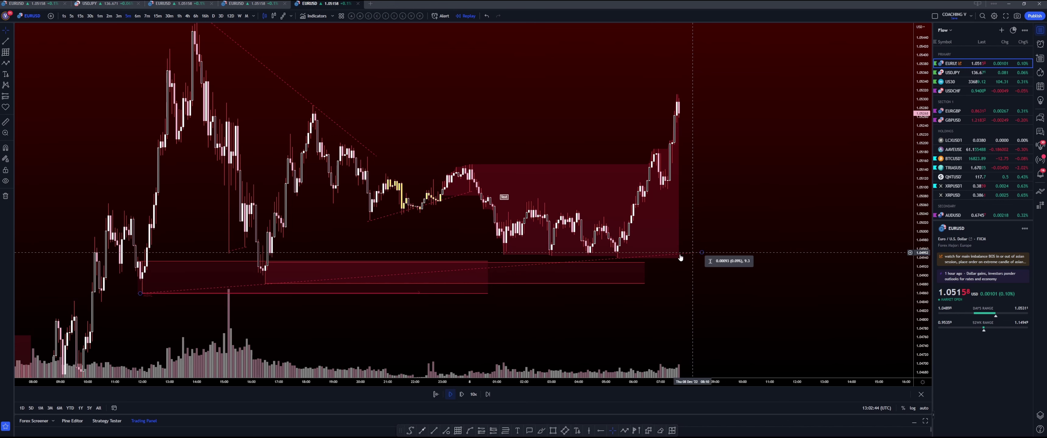
shift+click(499, 259)
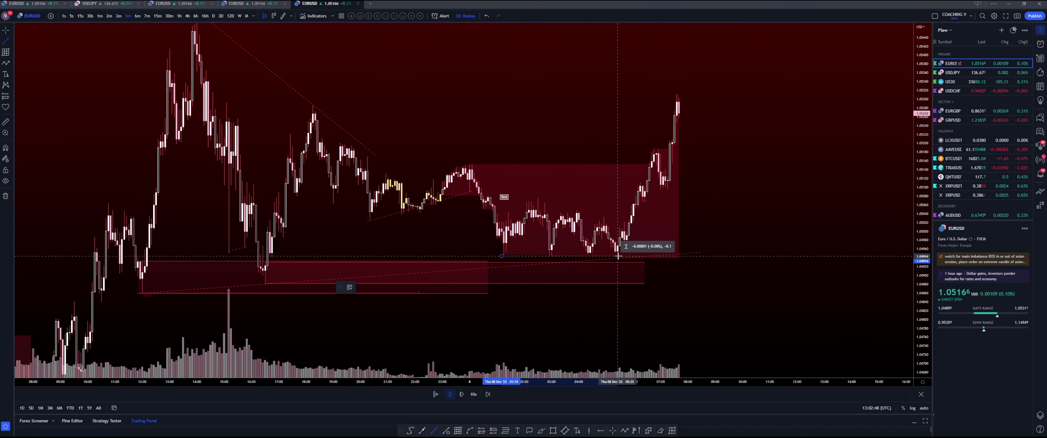
click(618, 258)
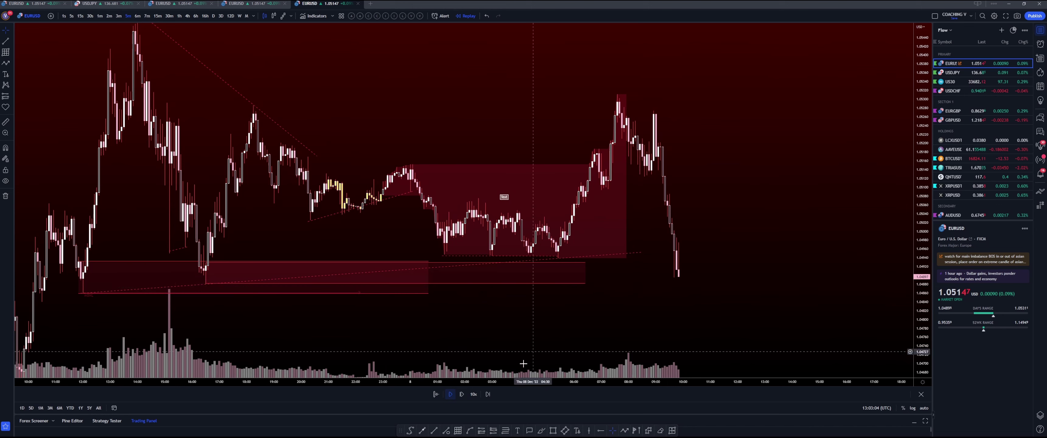
Cut the replay back to about 09:45, where price first drops into the upper zones, and advance it one bar.
click(437, 394)
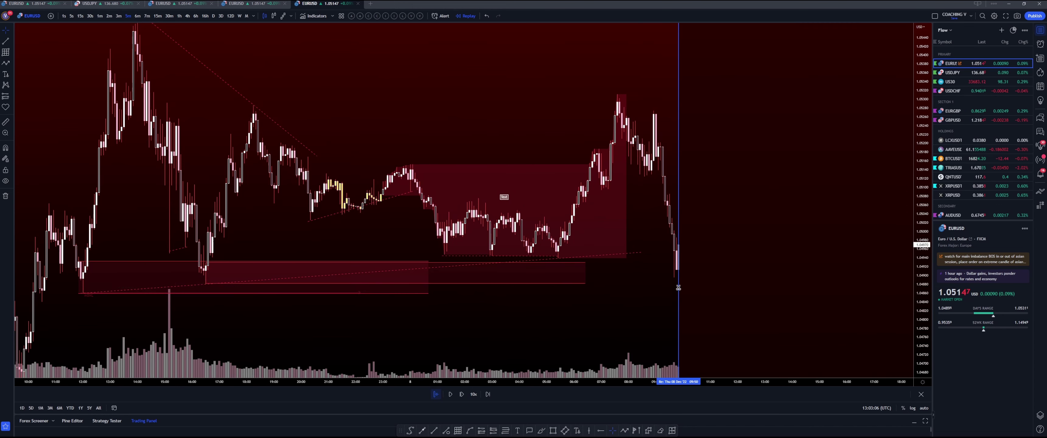
click(689, 279)
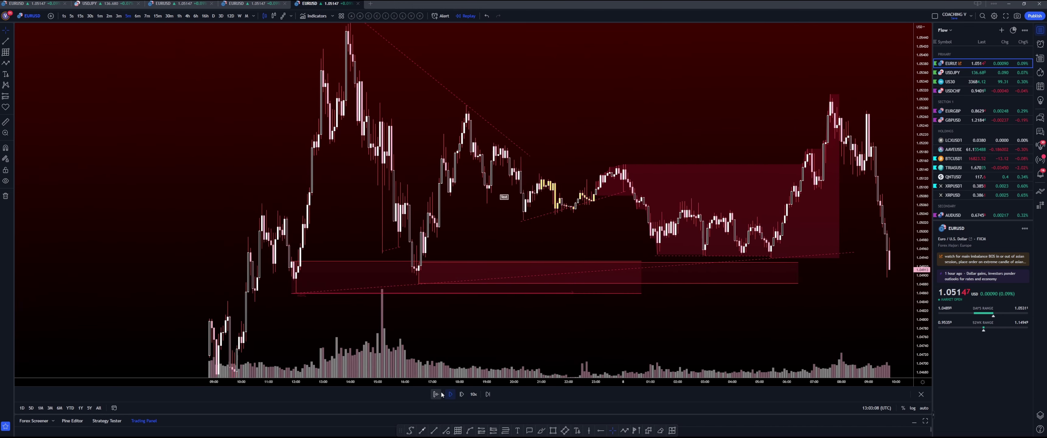
click(437, 395)
click(890, 288)
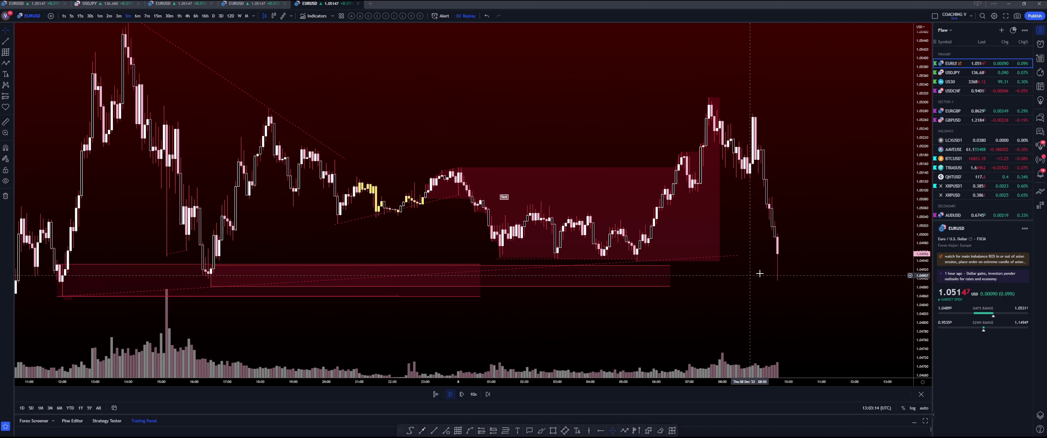
scroll(344, 271, down, 2)
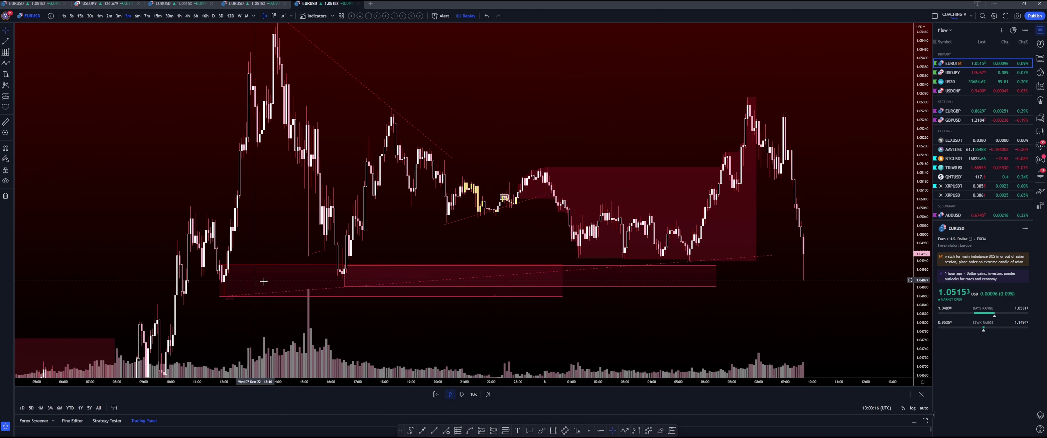
scroll(839, 287, up, 3)
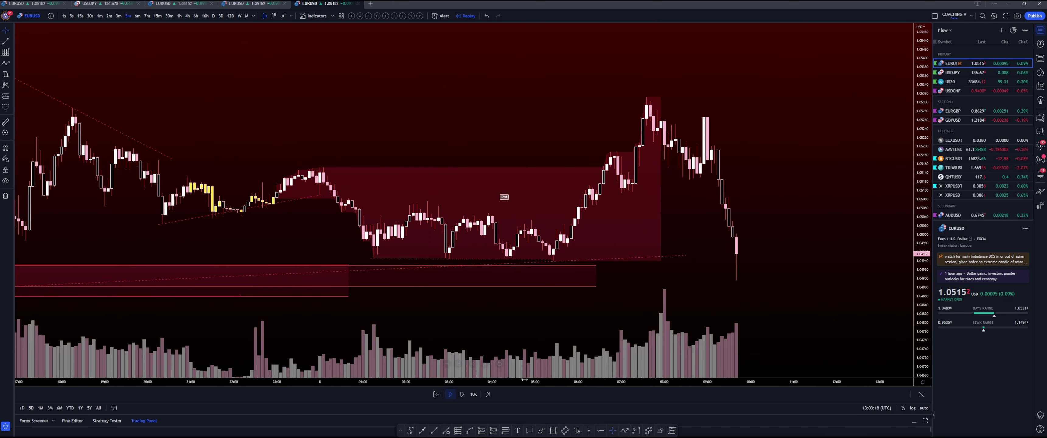
click(462, 394)
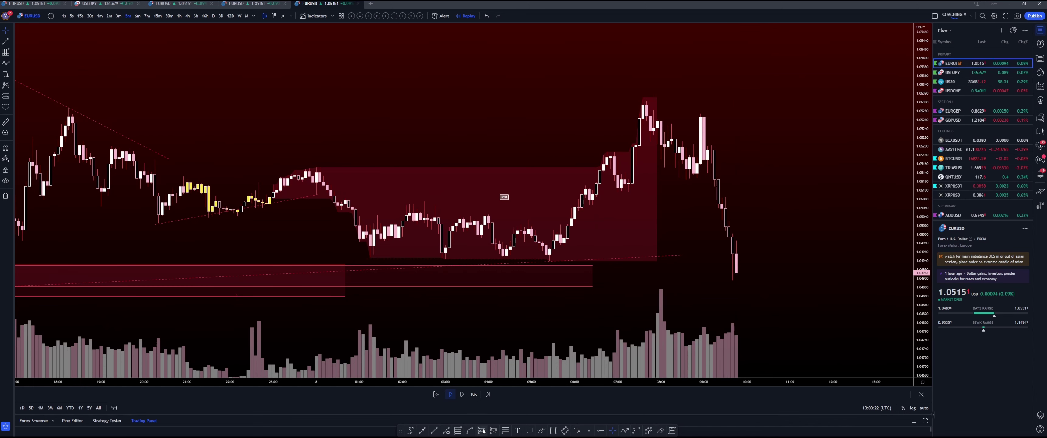
Place a long position at the latest candles, with entry near the upper zone's top edge and stop at its bottom edge.
click(727, 264)
mouse_move(726, 283)
mouse_down()
mouse_move(726, 305)
mouse_move(727, 284)
mouse_up()
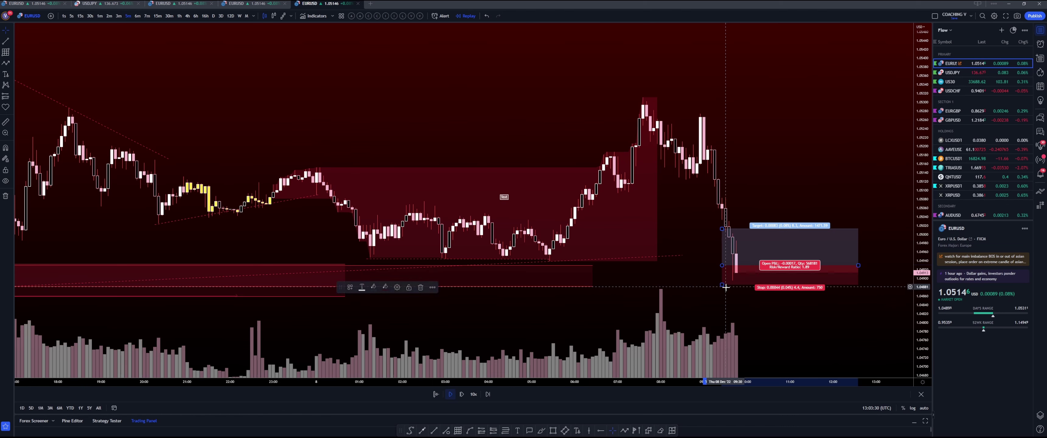
click(760, 299)
Raise the long position's target to the 07:30 swing high and widen its box to about 14:00.
scroll(809, 317, down, 2)
scroll(816, 321, down, 2)
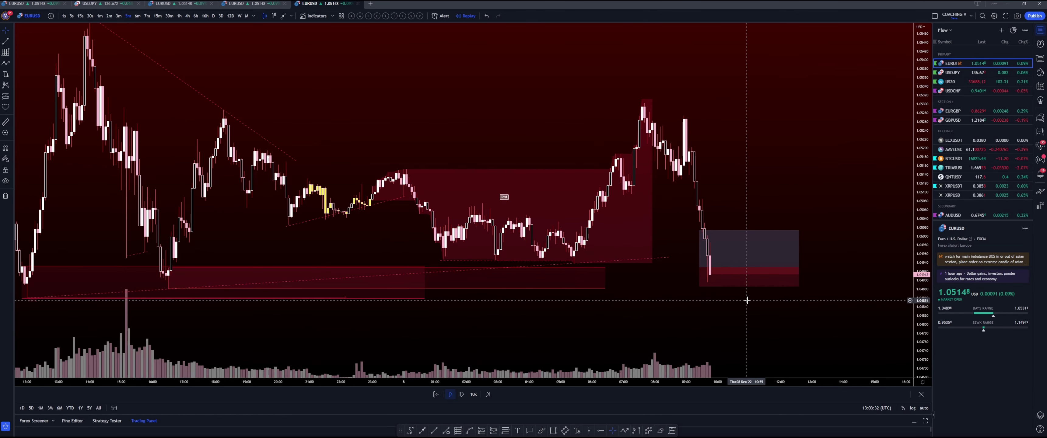
click(716, 156)
drag(717, 156, 717, 92)
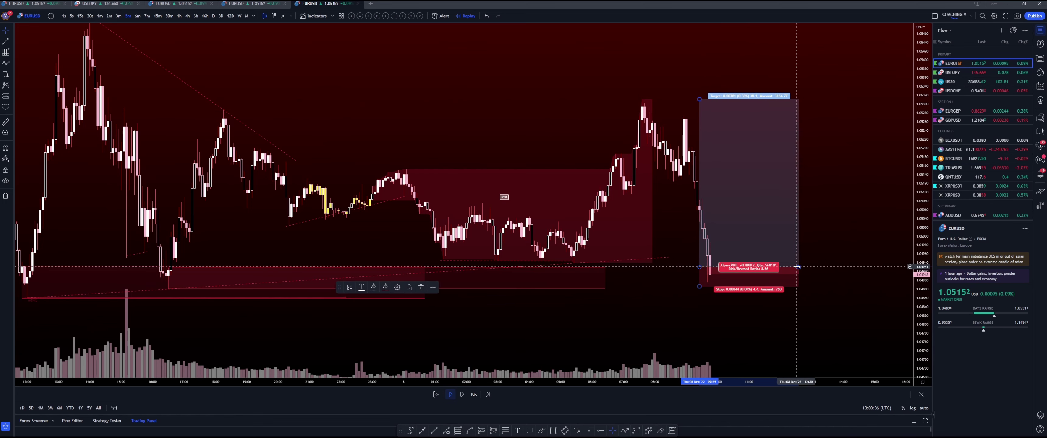
drag(799, 268, 843, 268)
click(620, 108)
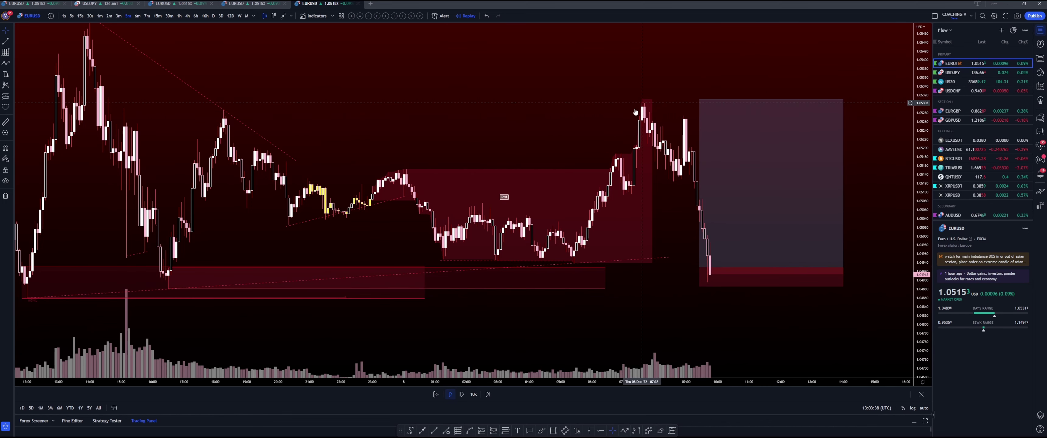
Raise the long position's target to the horizontal line at the previous day's 14:00 high.
scroll(635, 150, down, 2)
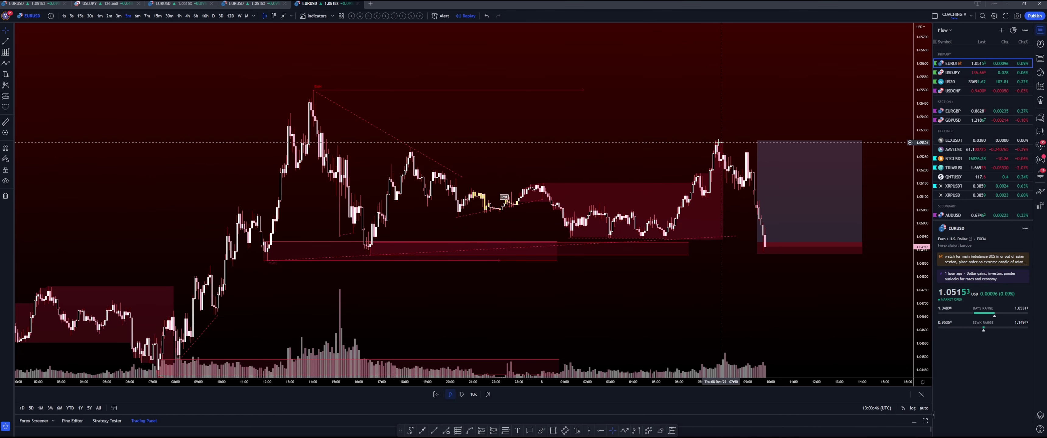
click(757, 140)
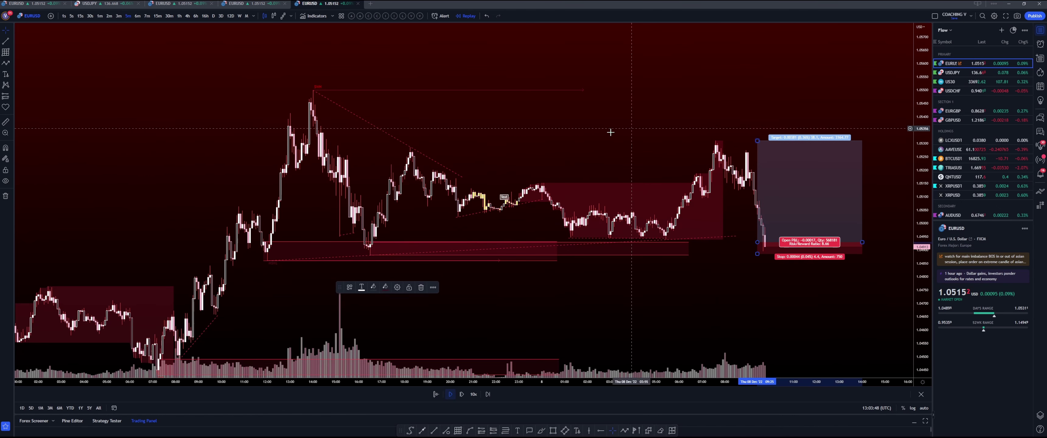
scroll(608, 134, down, 5)
scroll(745, 137, up, 3)
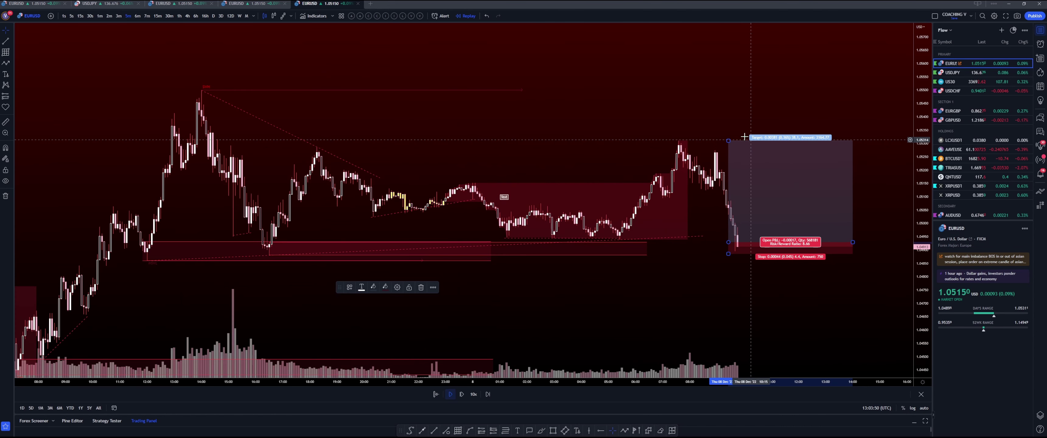
drag(729, 141, 740, 90)
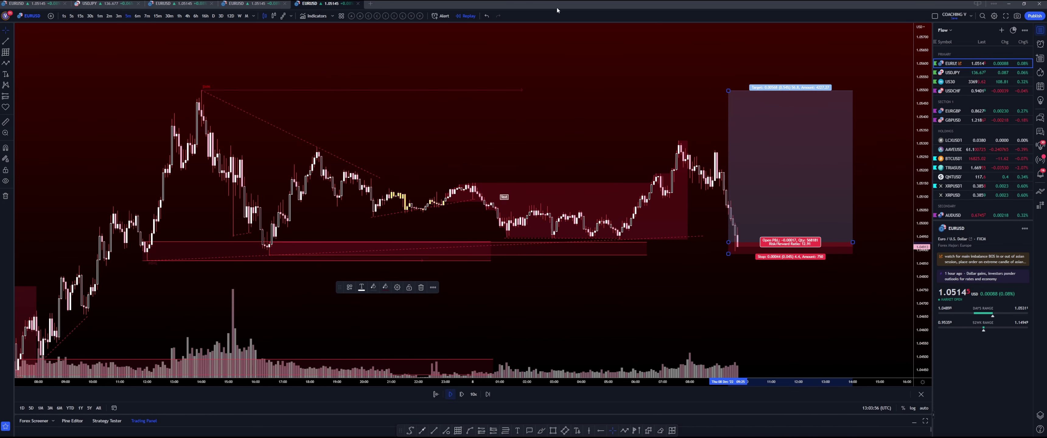
click(693, 292)
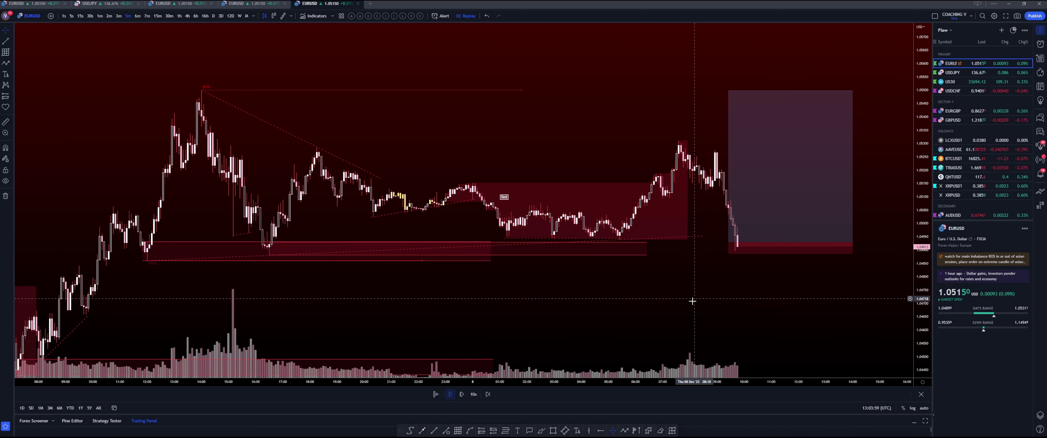
Play the replay forward to about 13:00 and pause it as price rises from the long entry.
click(462, 395)
click(450, 395)
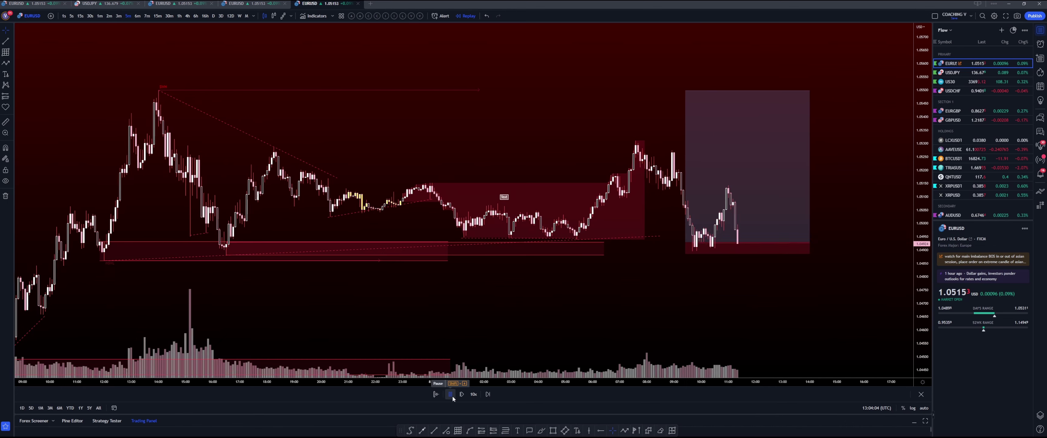
click(451, 394)
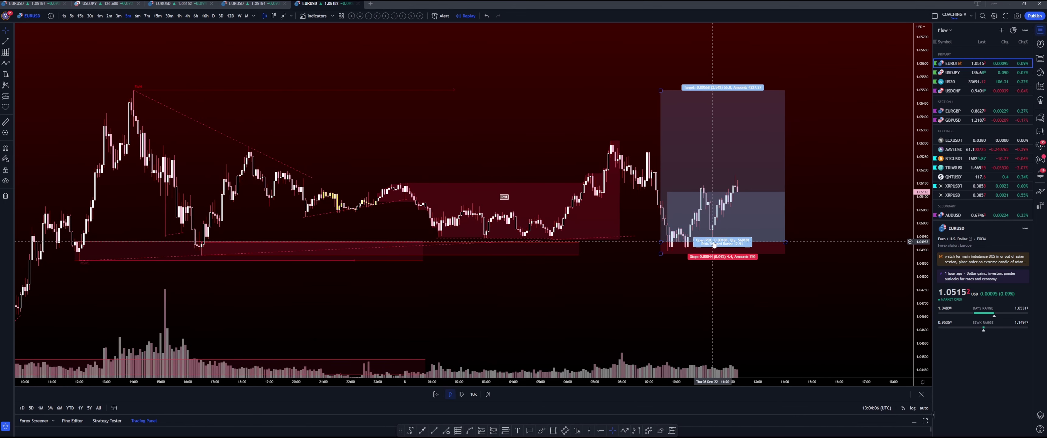
click(451, 395)
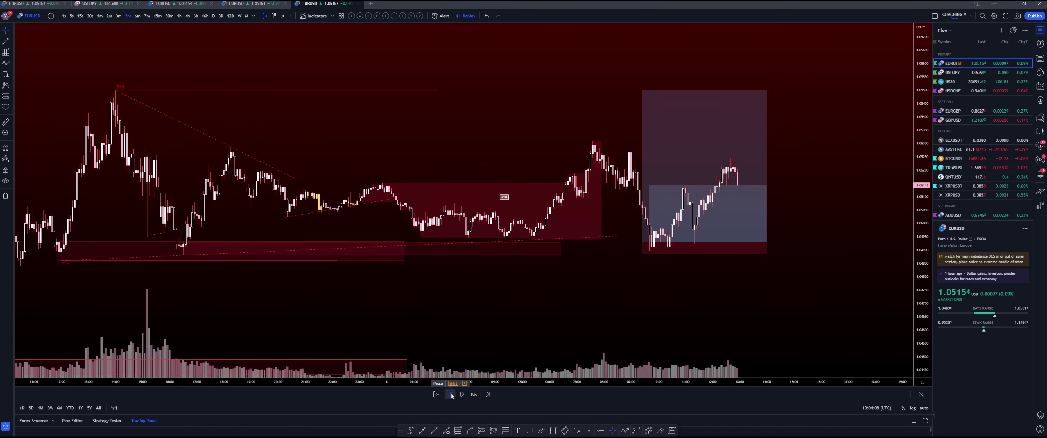
Try lower long-position targets at about 1.0518 and 1.0527, and return the target to the 14:00 high line.
drag(666, 91, 768, 174)
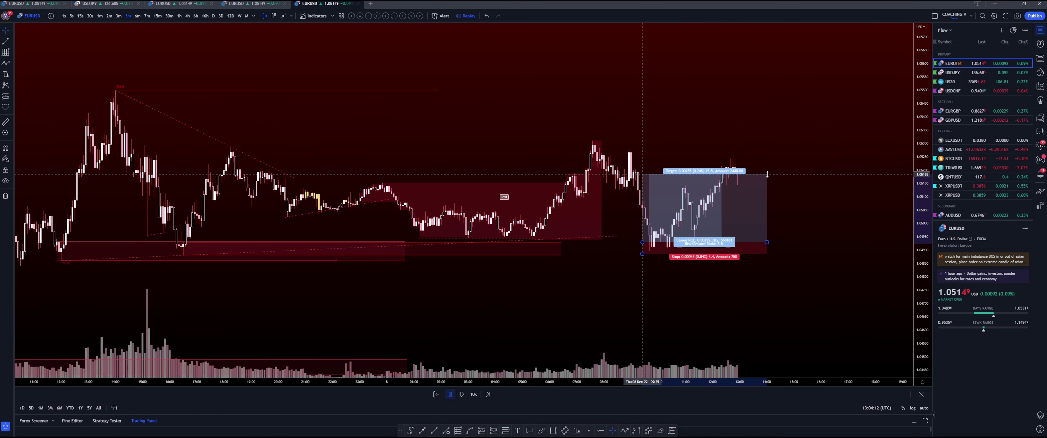
drag(767, 174, 769, 150)
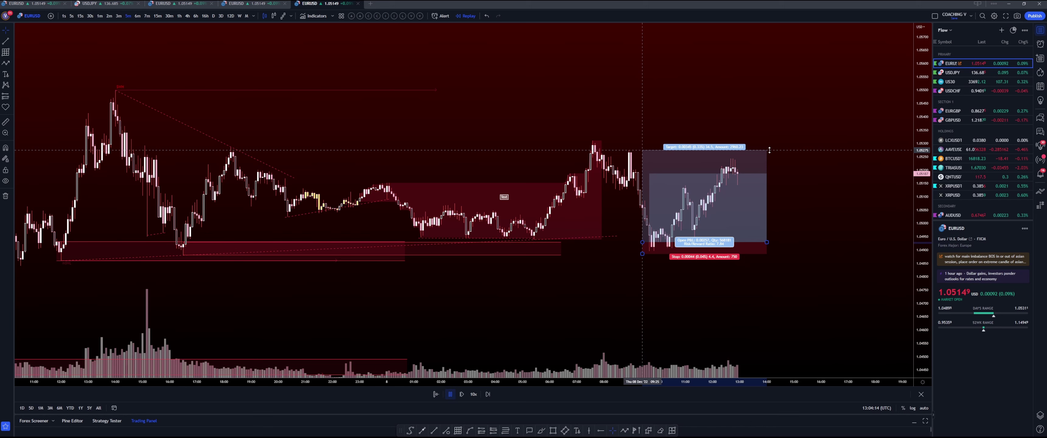
drag(769, 150, 791, 90)
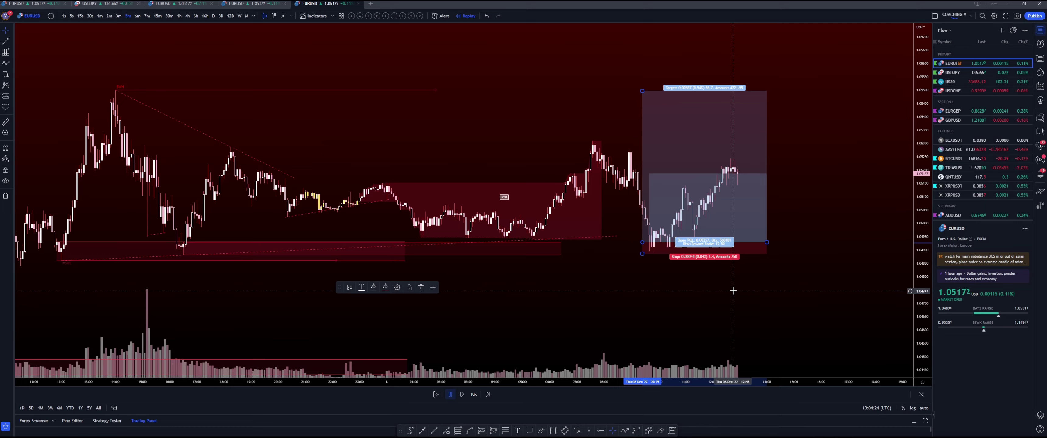
Switch to MetaTrader 4 and examine the live EURUSD buy trade's entry and stop levels with the crosshair.
key(alt+Tab)
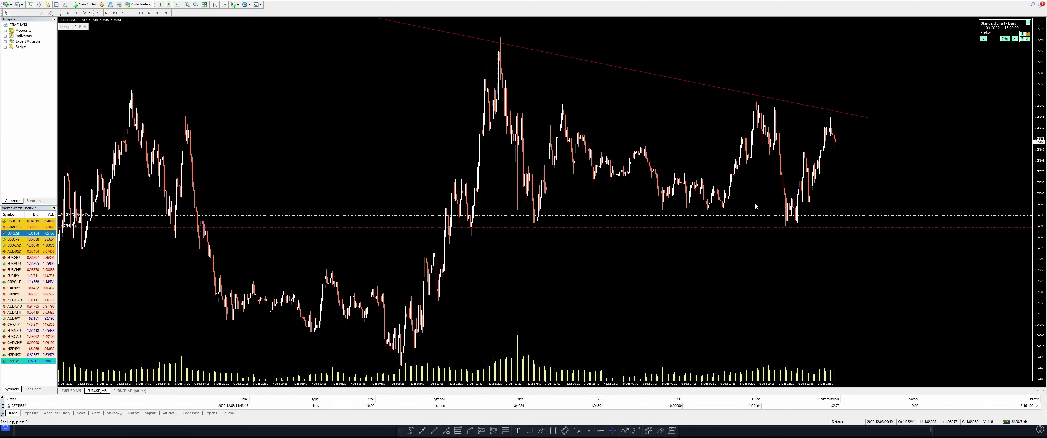
middle_click(780, 224)
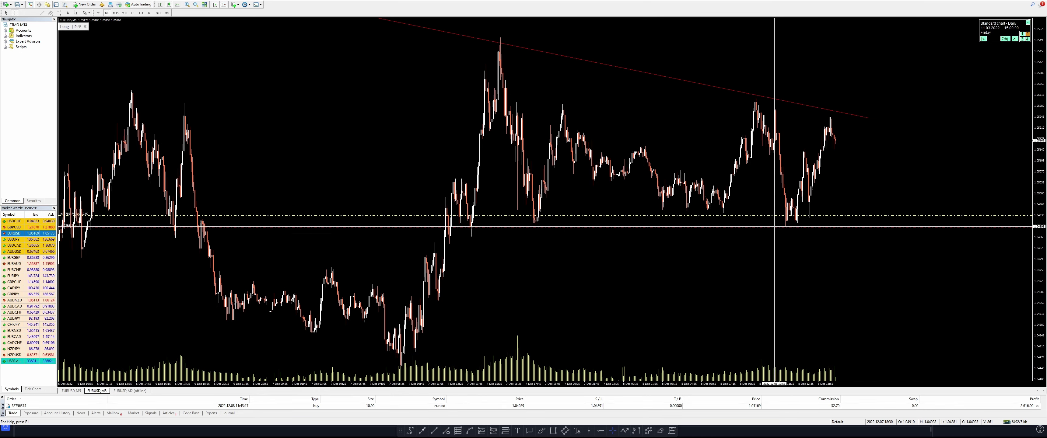
click(770, 200)
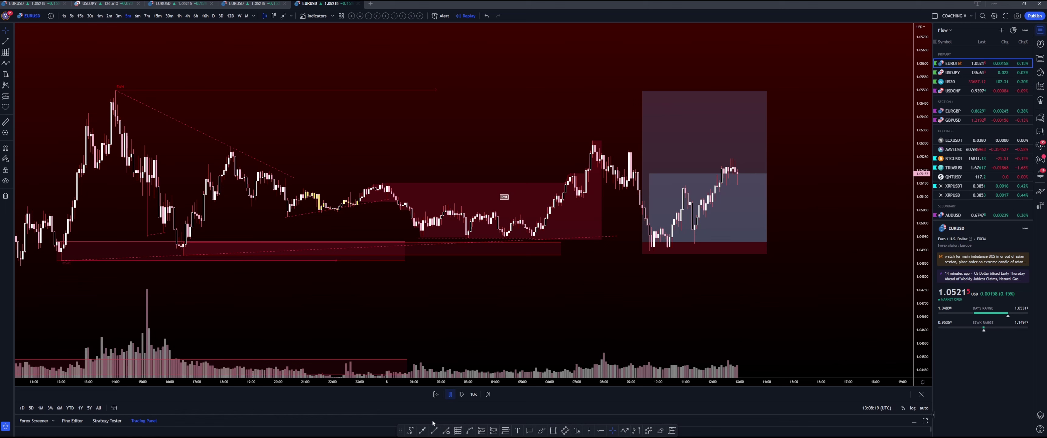
Return to the TradingView replay chart and draw a falling dashed line from the 14:00 high along the 07:30 high to about 17:00.
click(115, 90)
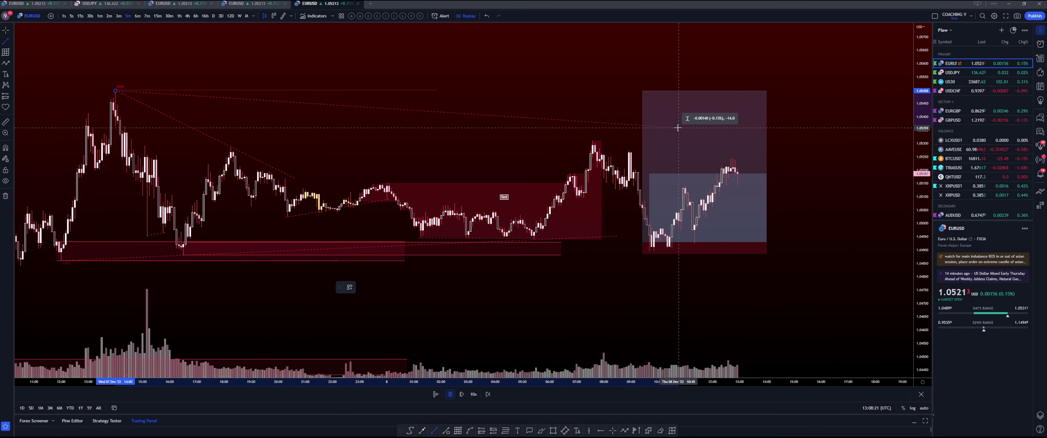
click(852, 169)
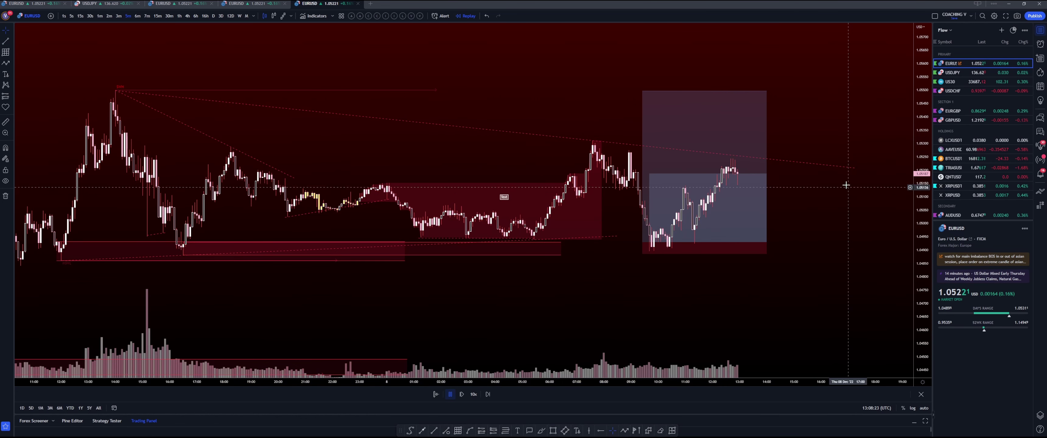
Extend the horizontal line at the 14:00 high past the long position to about 16:50.
scroll(792, 233, down, 5)
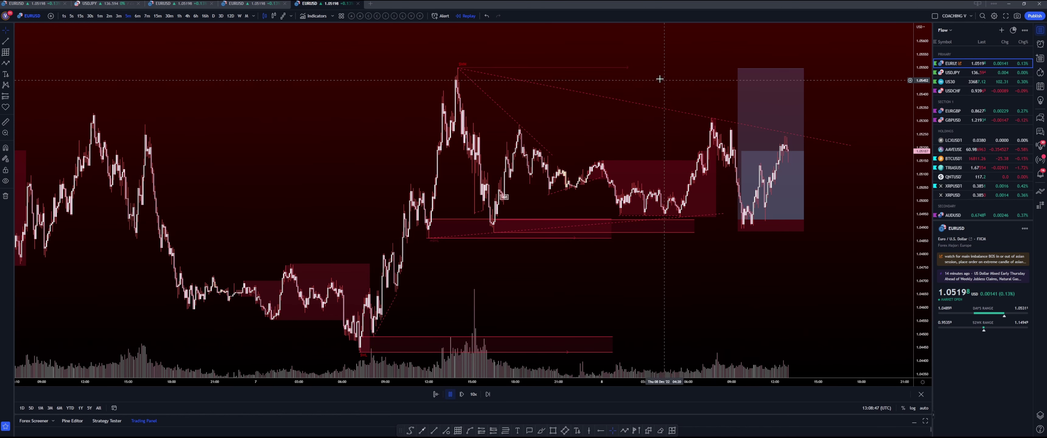
click(628, 68)
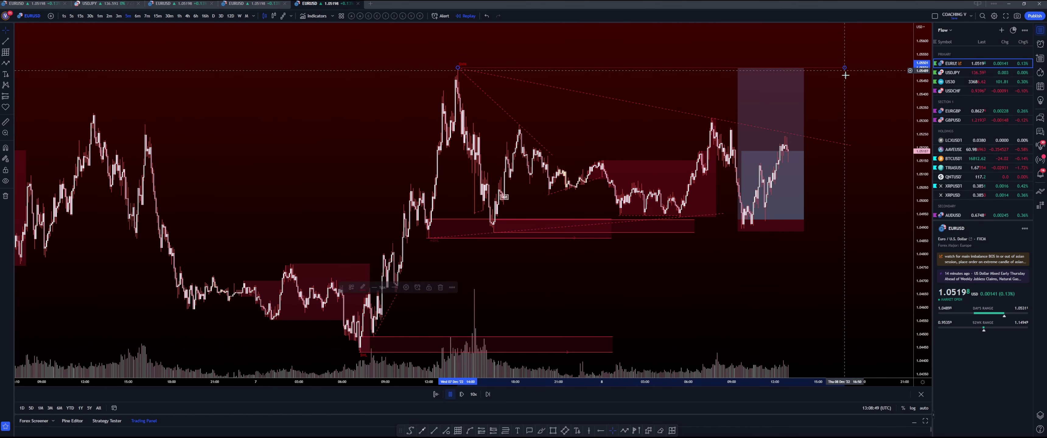
click(771, 203)
click(514, 233)
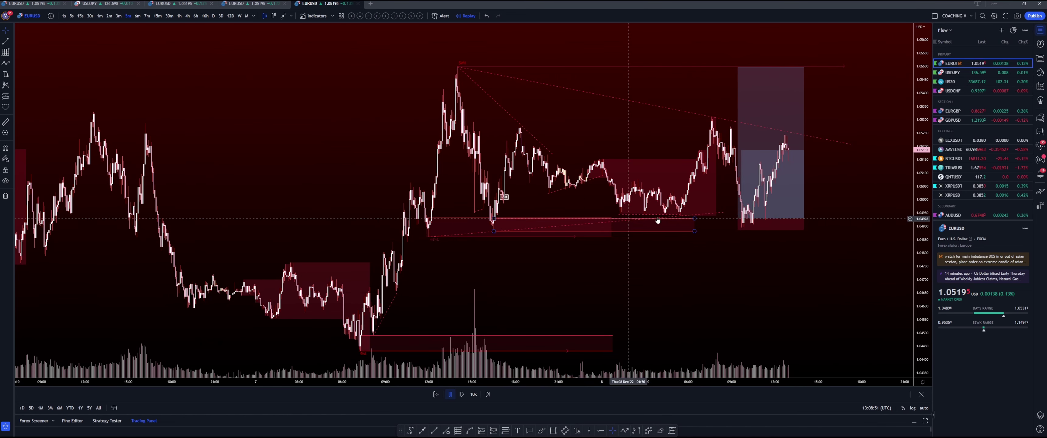
click(823, 285)
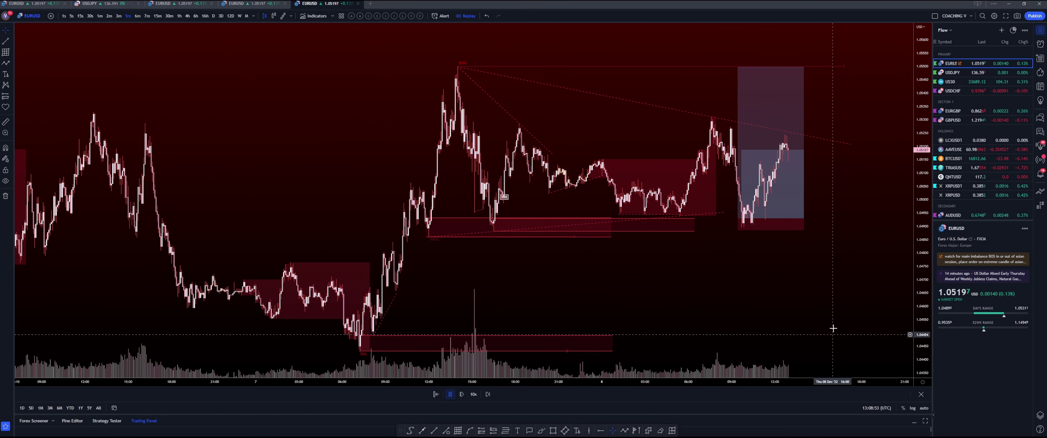